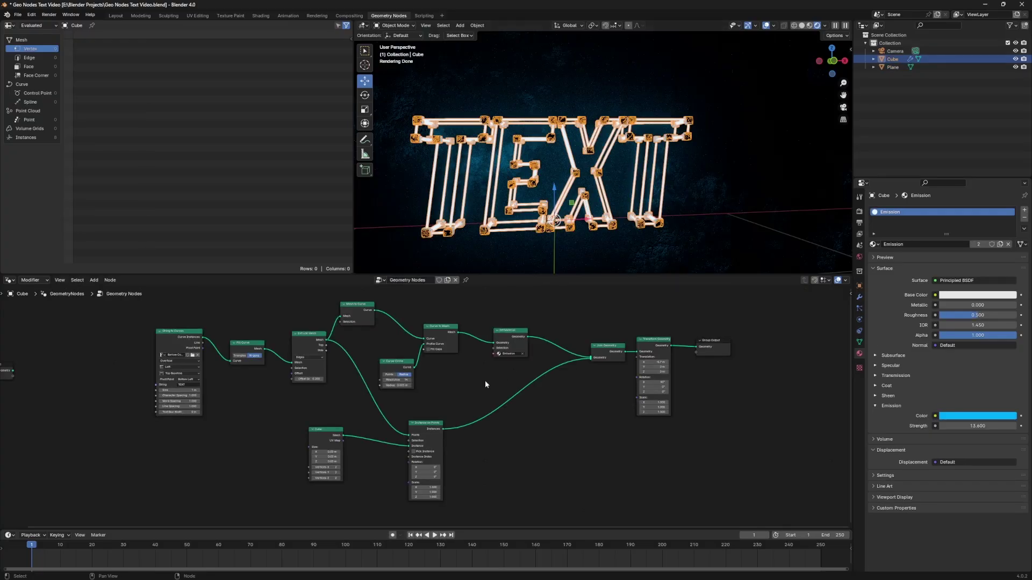
scroll(485, 382, "up", 5)
middle_click_drag(324, 384, 434, 400)
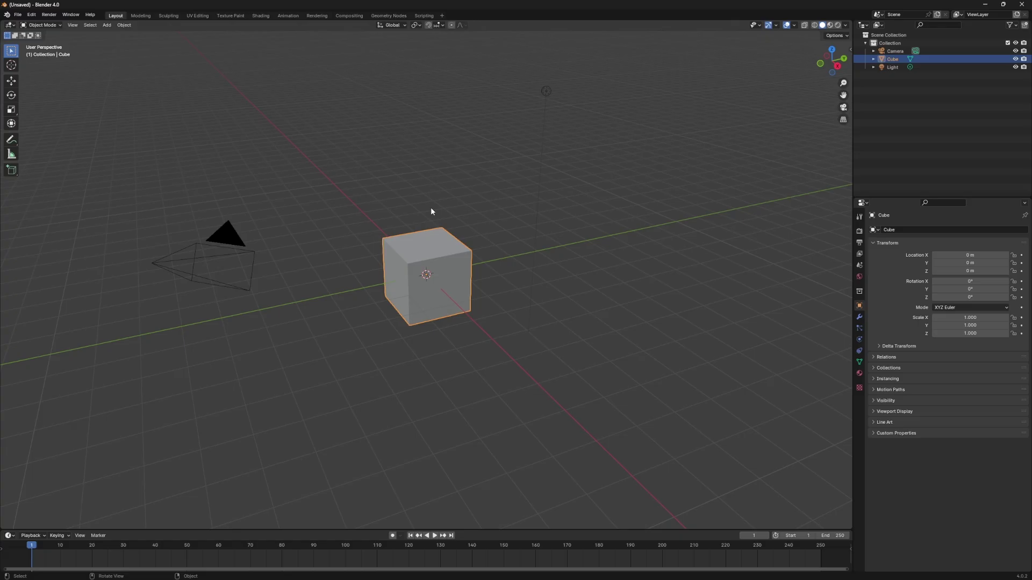
Delete the default light from the scene.
left_click(546, 91)
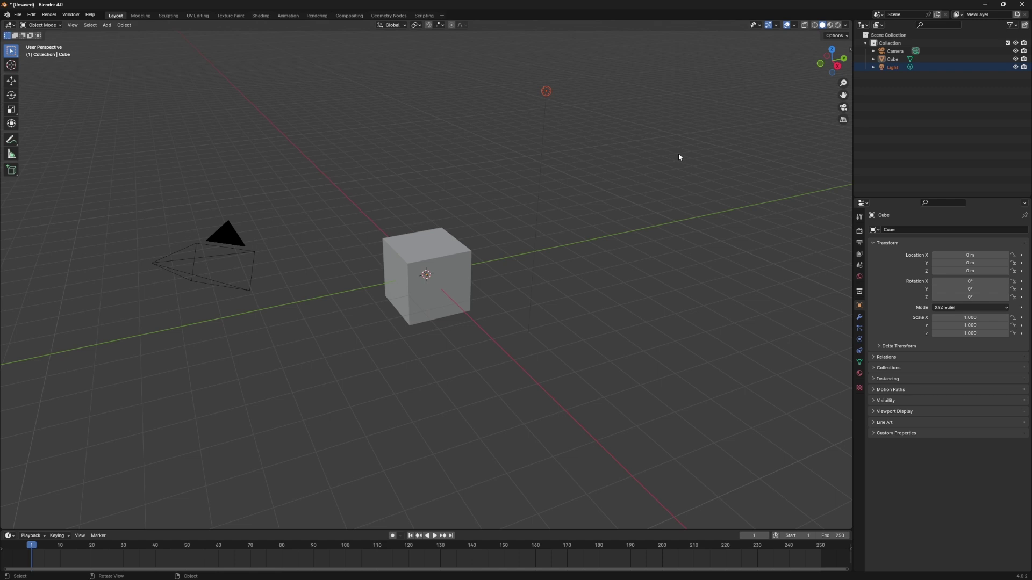
key("Delete")
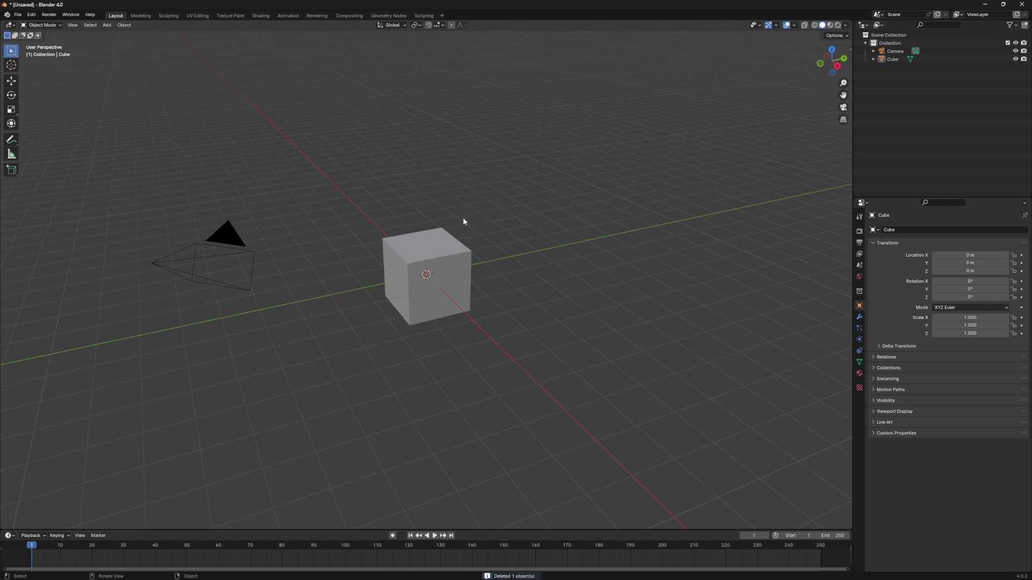
Add a Geometry Nodes modifier to the default cube and create a new node group for it.
middle_click_drag(463, 221, 409, 269)
left_click(409, 268)
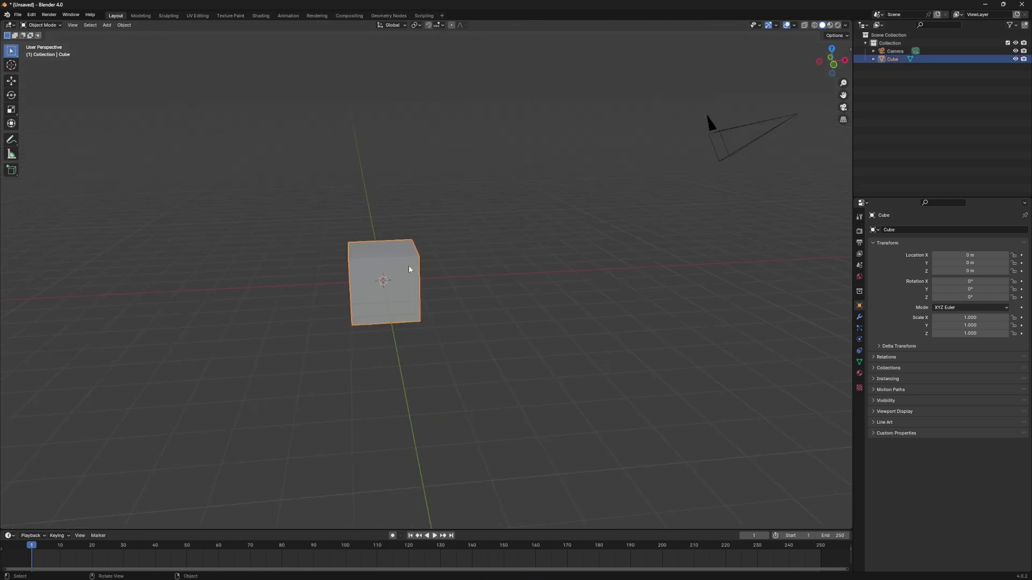
left_click(859, 316)
left_click(955, 230)
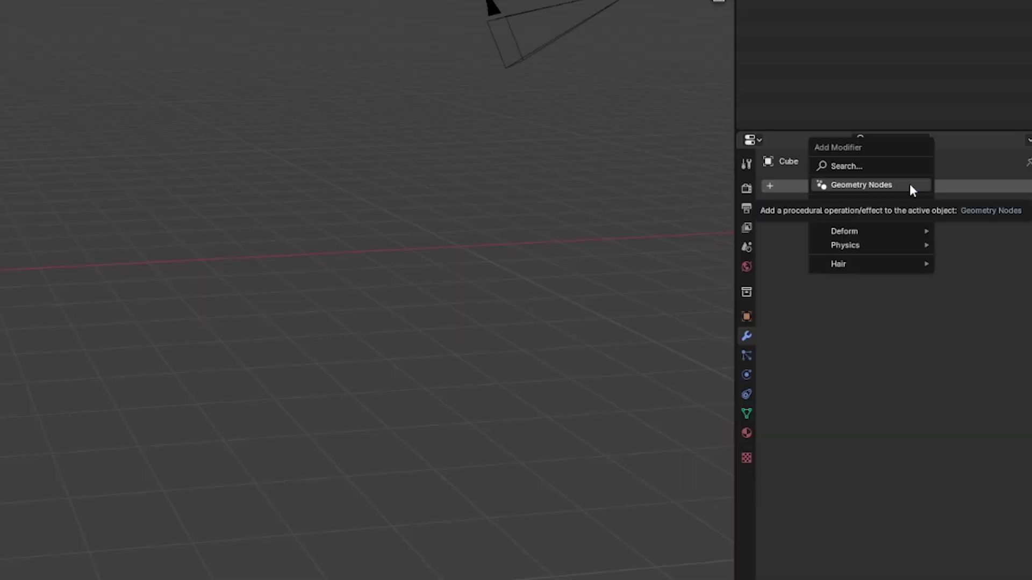
left_click(863, 186)
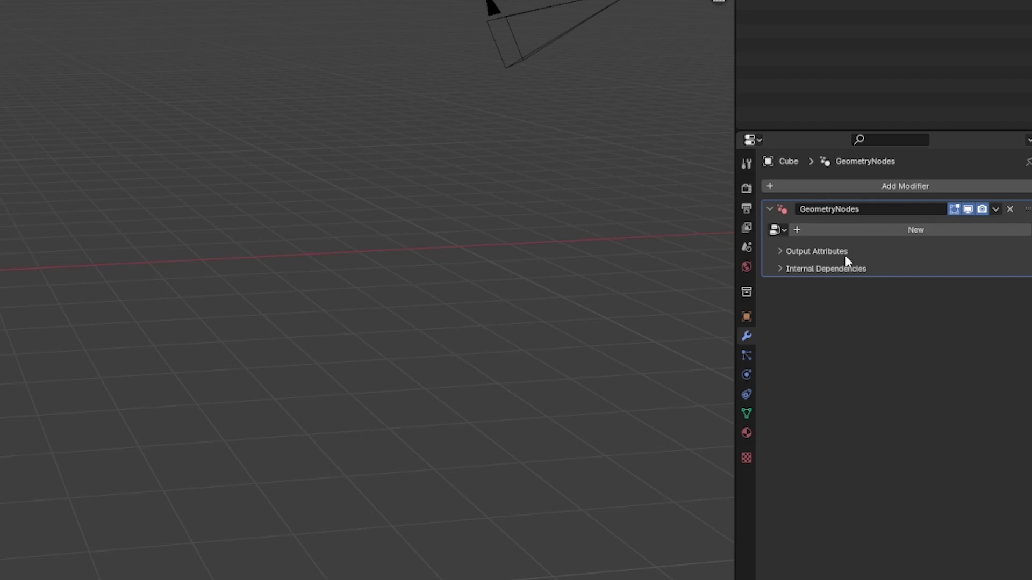
left_click(911, 230)
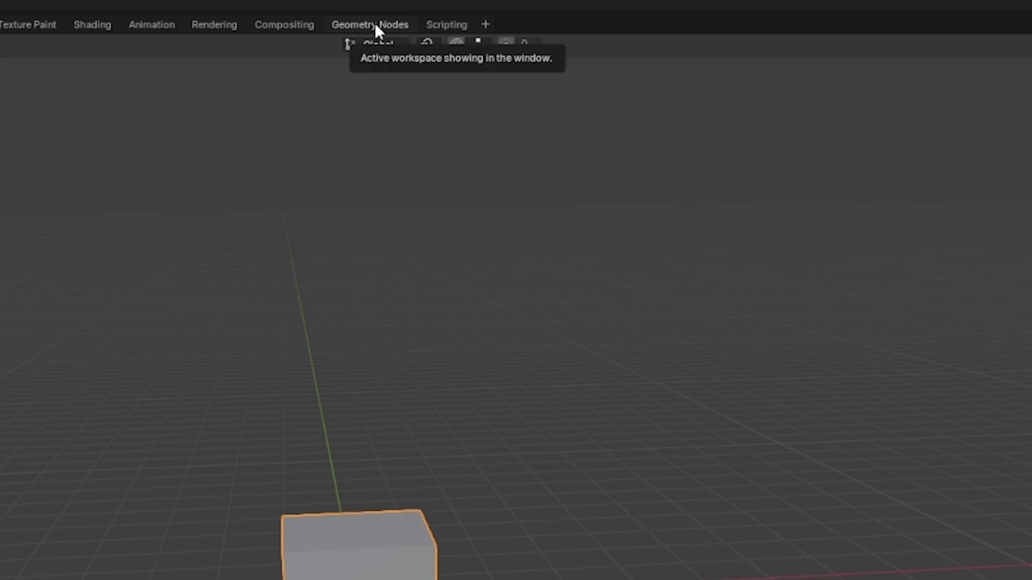
In the Geometry Nodes workspace, disconnect Group Input from Group Output and move the Group Input node aside.
left_click(375, 25)
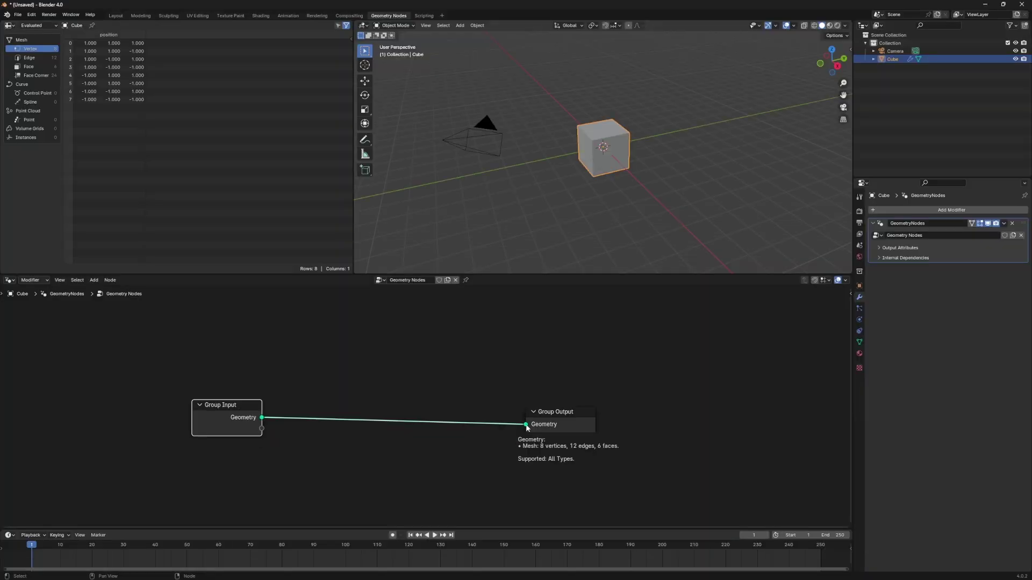
left_click_drag(526, 425, 421, 398)
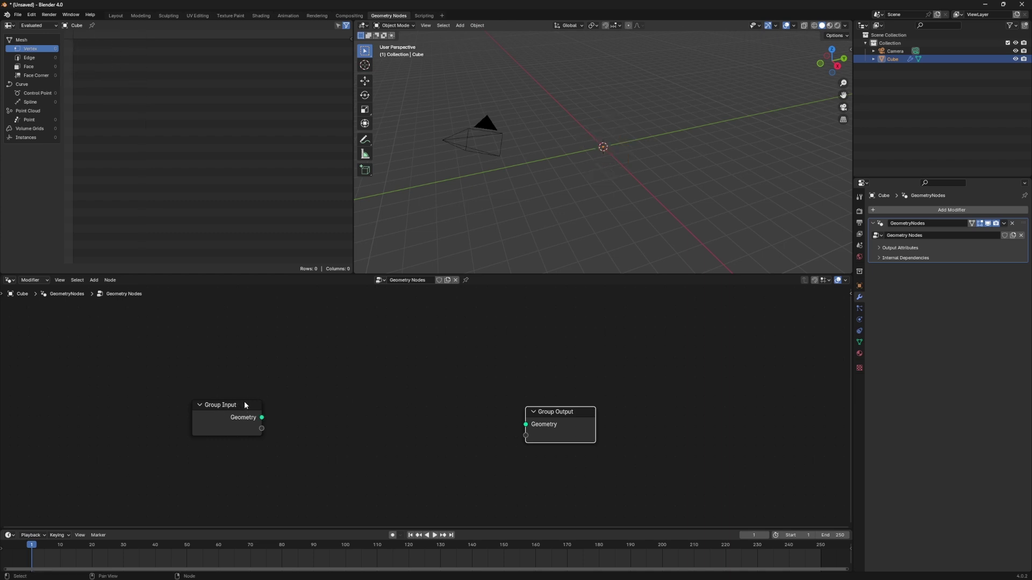
left_click_drag(244, 402, 70, 380)
Add a String to Curves node and connect its Curve Instances output to the Group Output geometry.
key("shift+a")
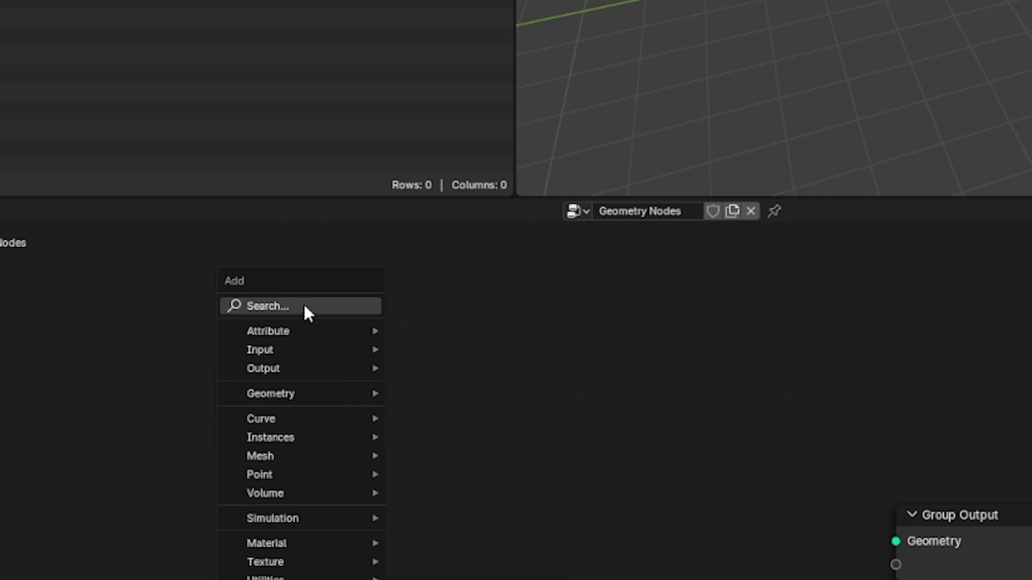
left_click(305, 307)
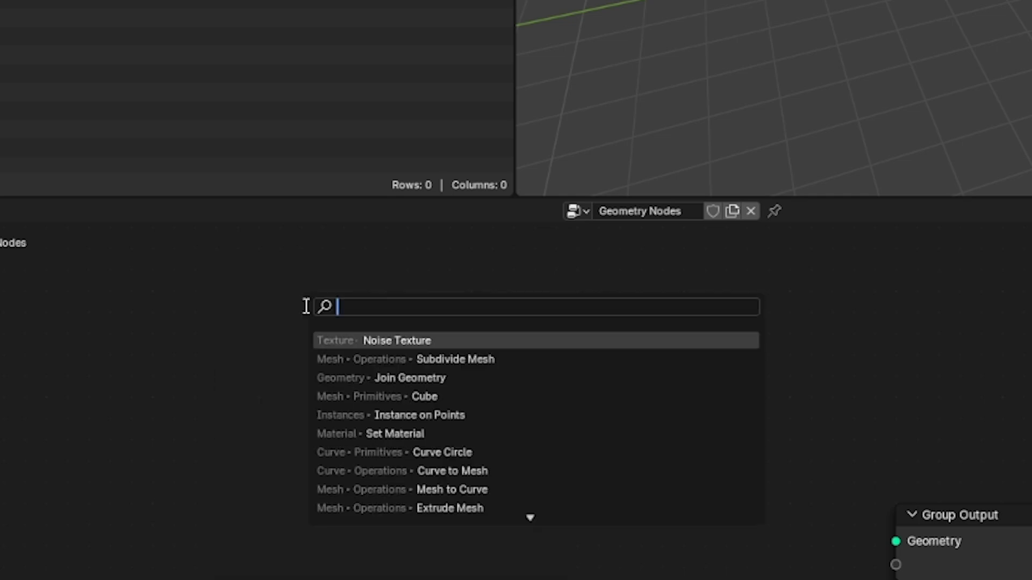
type("string to")
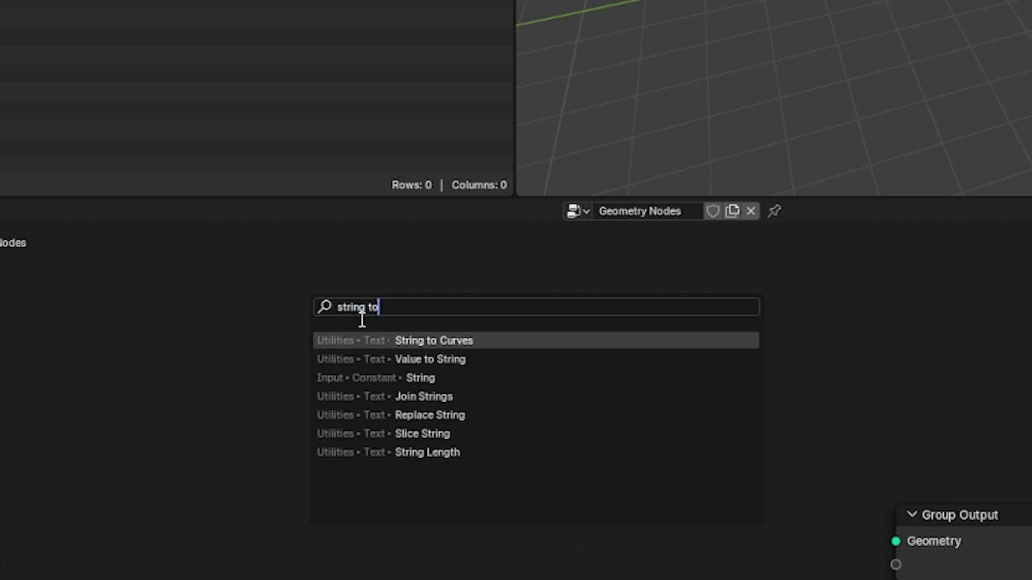
left_click(404, 340)
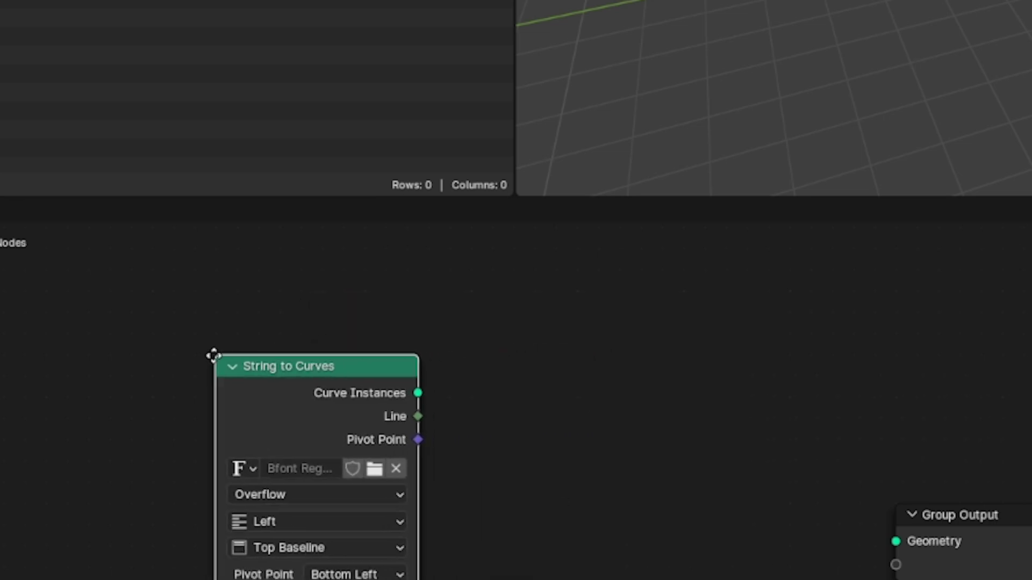
left_click(171, 367)
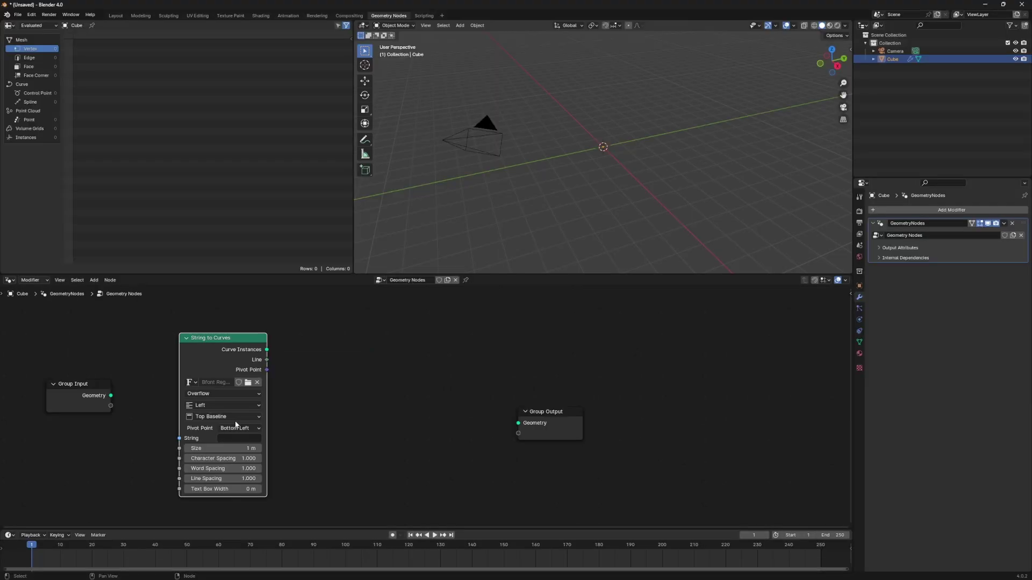
left_click_drag(315, 370, 644, 488)
left_click_drag(413, 406, 518, 423)
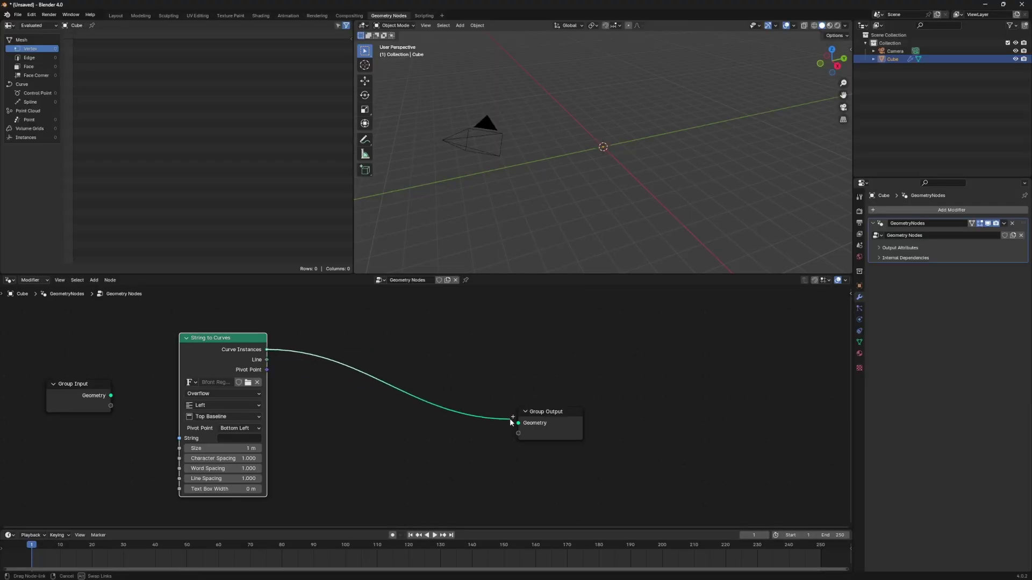
Set the string of the String to Curves node to TEXT.
left_click(237, 438)
type("TE")
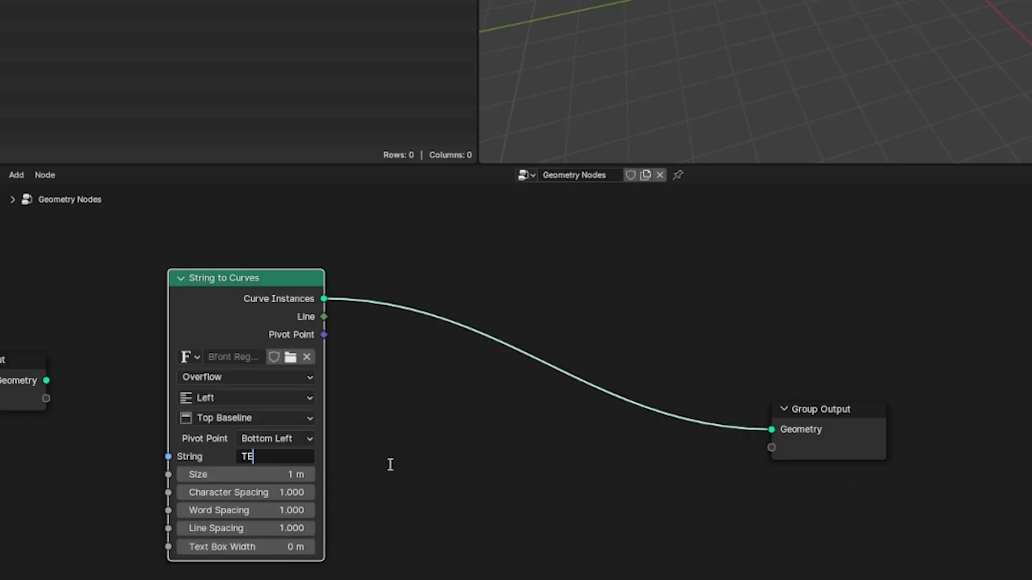
type("XT")
key("Return")
Load the font BarlowCondensed-BoldItalic.ttf from the Windows Fonts folder into the String to Curves node.
middle_click_drag(982, 46, 1017, 48)
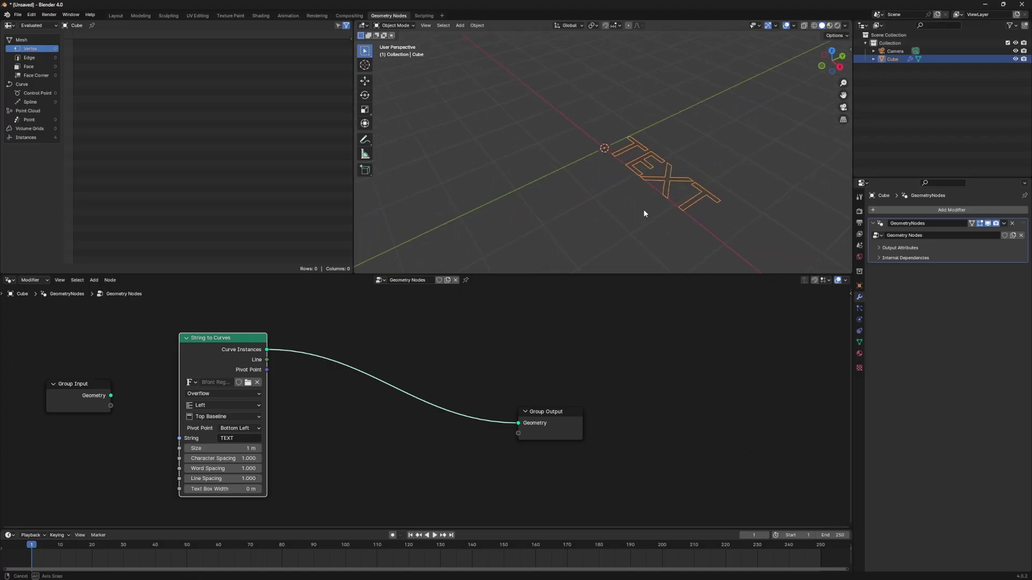
middle_click_drag(656, 212, 663, 198)
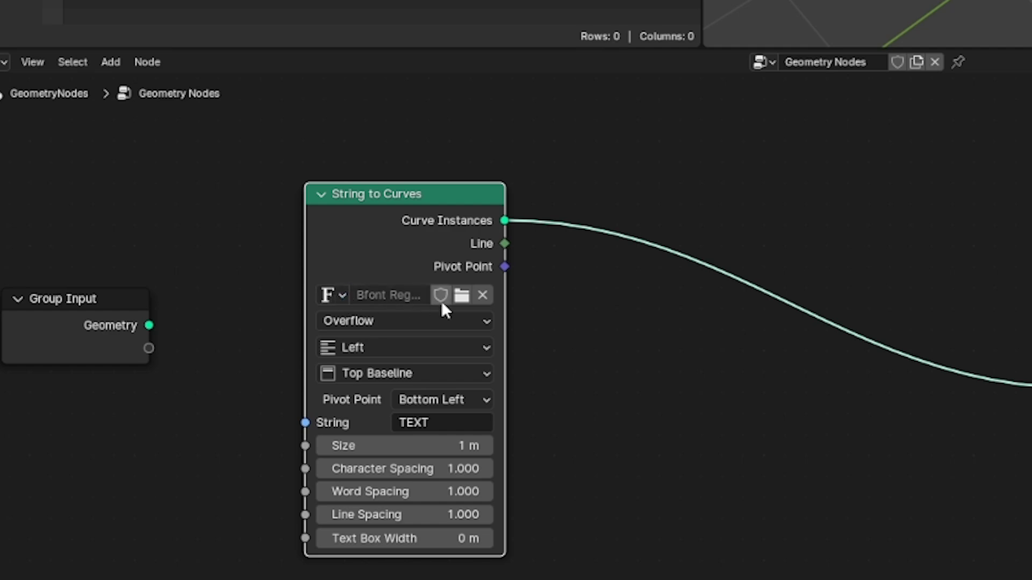
left_click(465, 296)
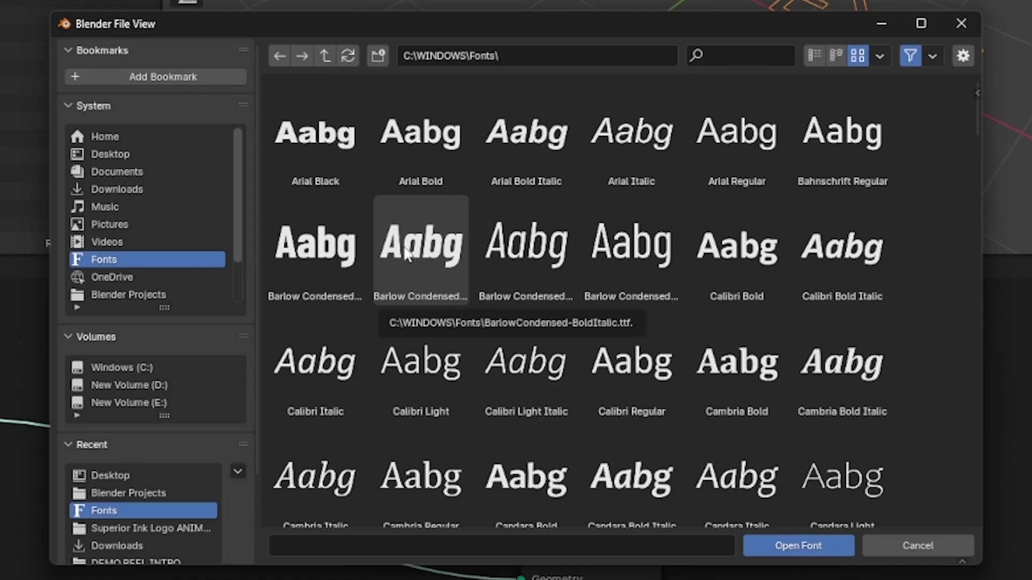
left_click(407, 255)
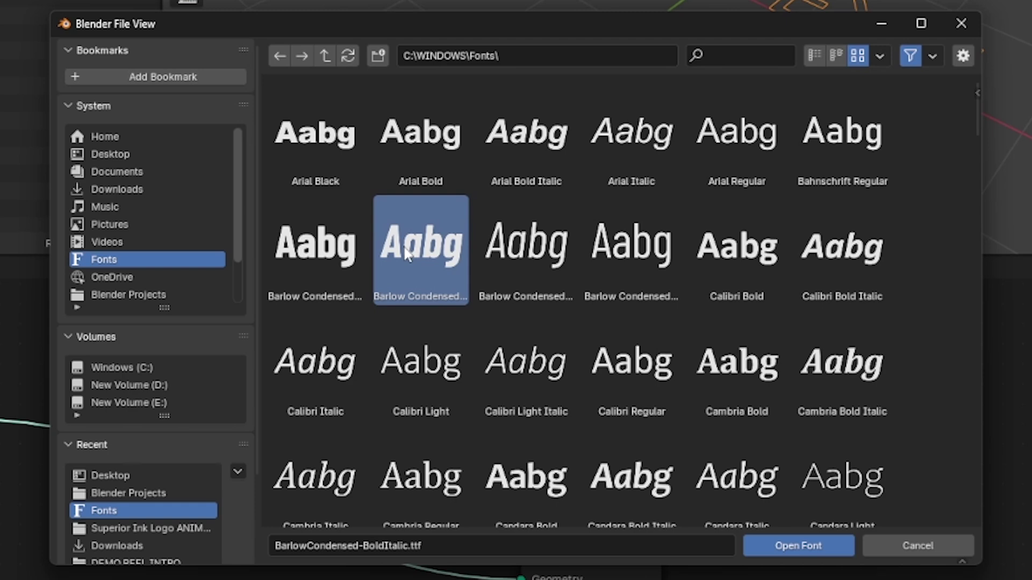
left_click(790, 548)
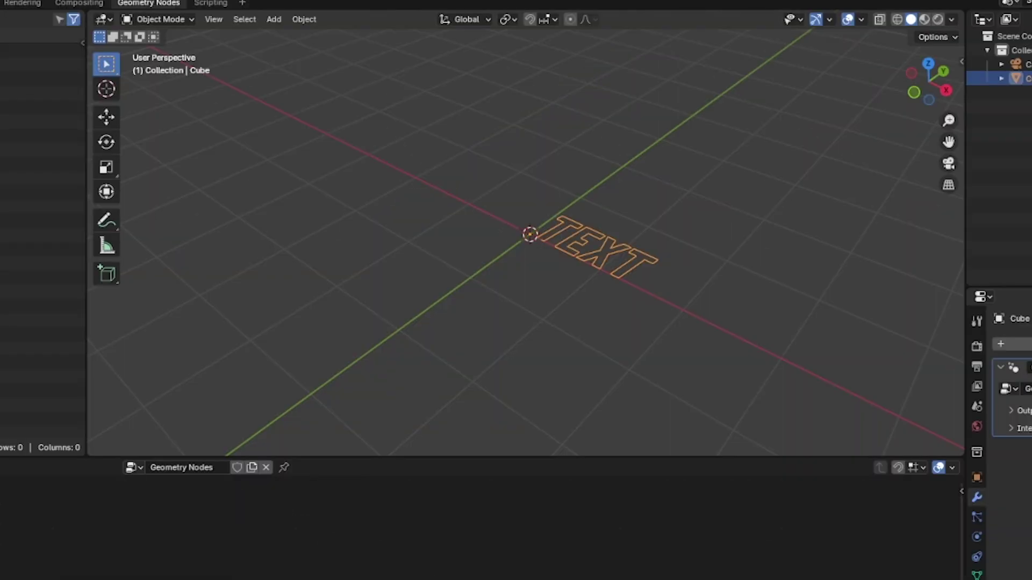
Insert a Fill Curve node between String to Curves and Group Output.
key("shift+a")
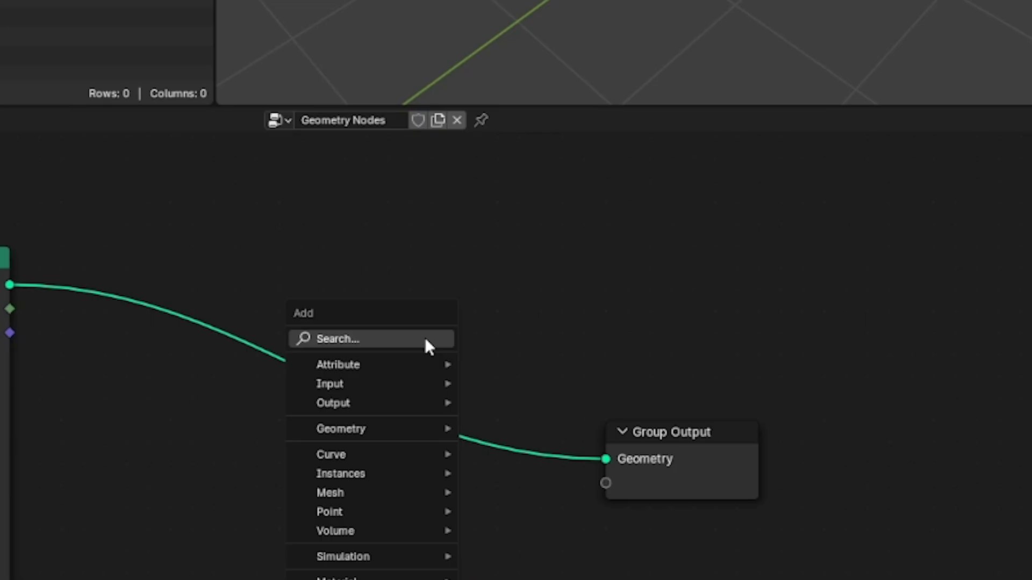
left_click(426, 344)
type("fill")
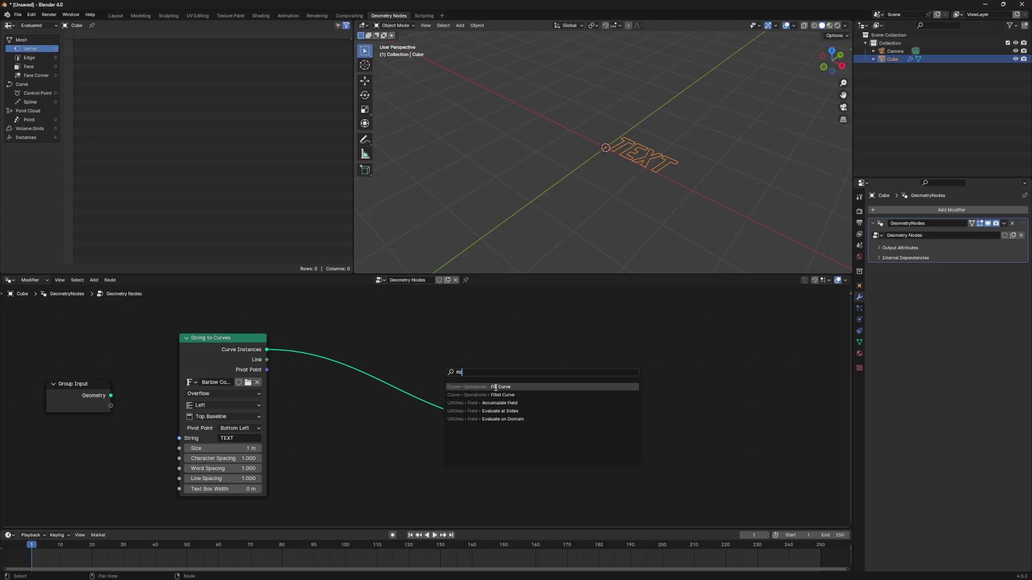
left_click(544, 372)
left_click(306, 278)
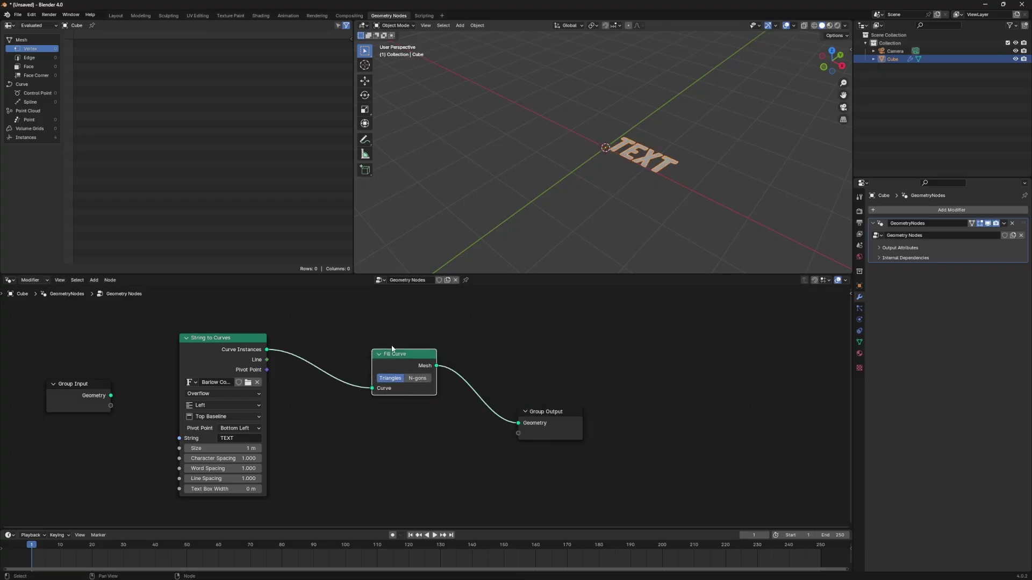
Insert an Extrude Mesh node between Fill Curve and Group Output.
middle_click_drag(653, 197, 761, 212)
key("shift+a")
left_click(514, 348)
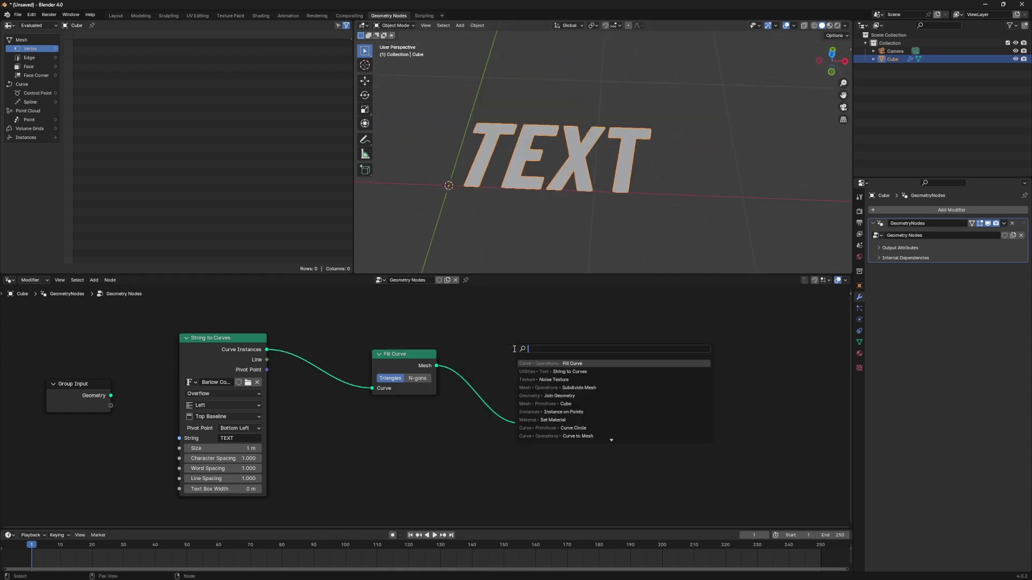
type("extrude")
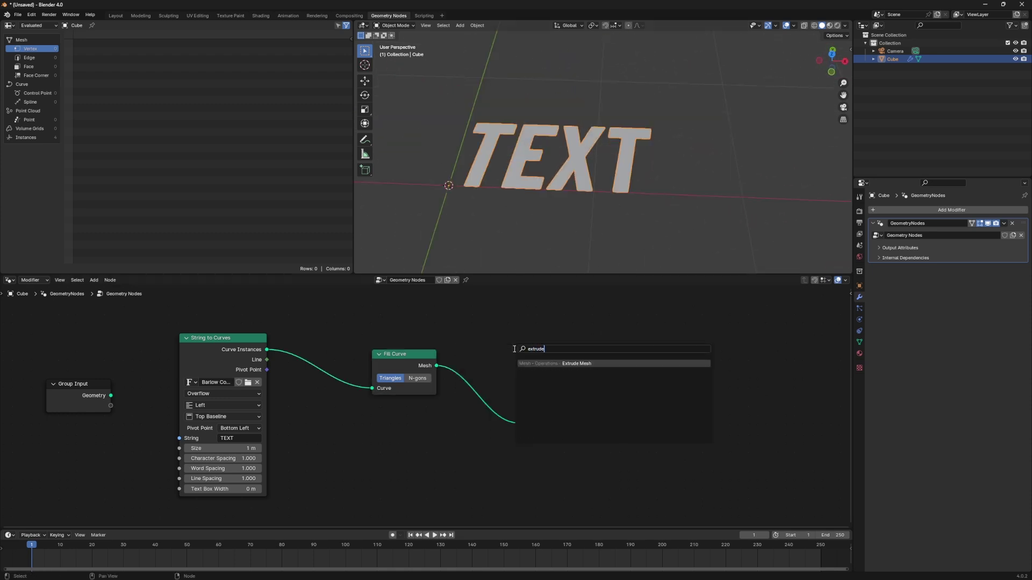
key("Return")
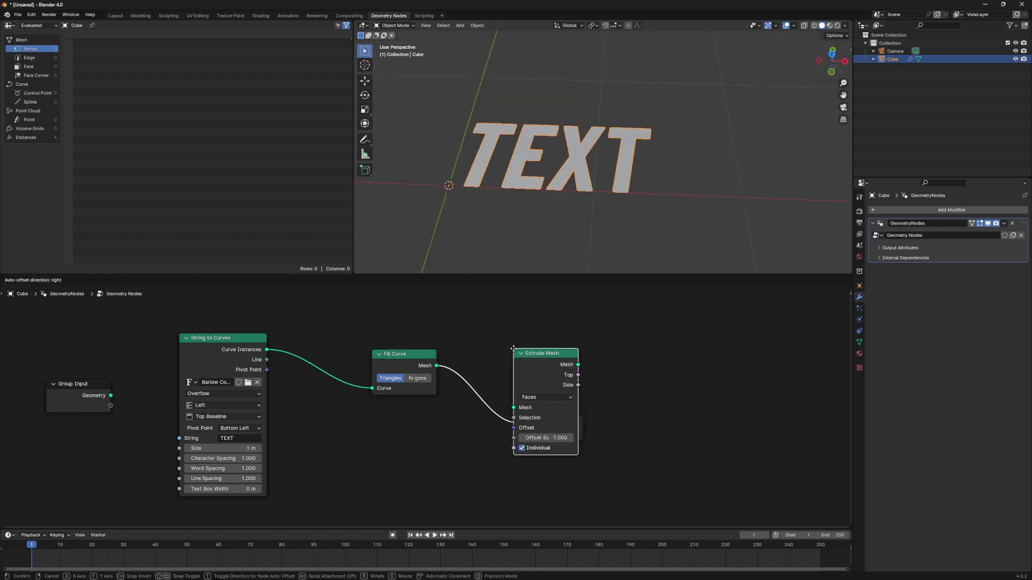
left_click(473, 344)
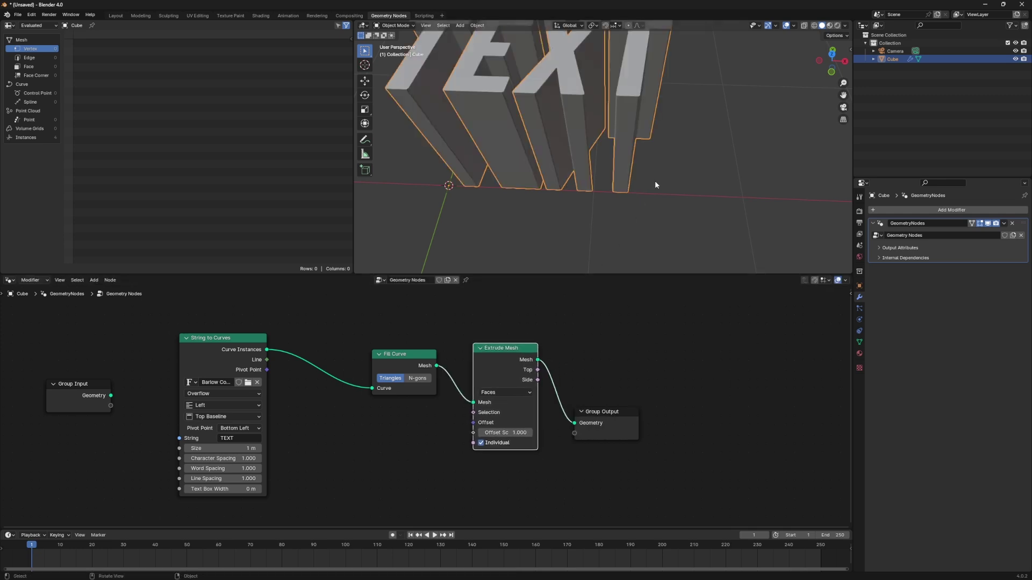
Set the Offset Scale of the Extrude Mesh node to 0.3.
scroll(655, 181, "down", 3)
middle_click_drag(660, 184, 659, 204)
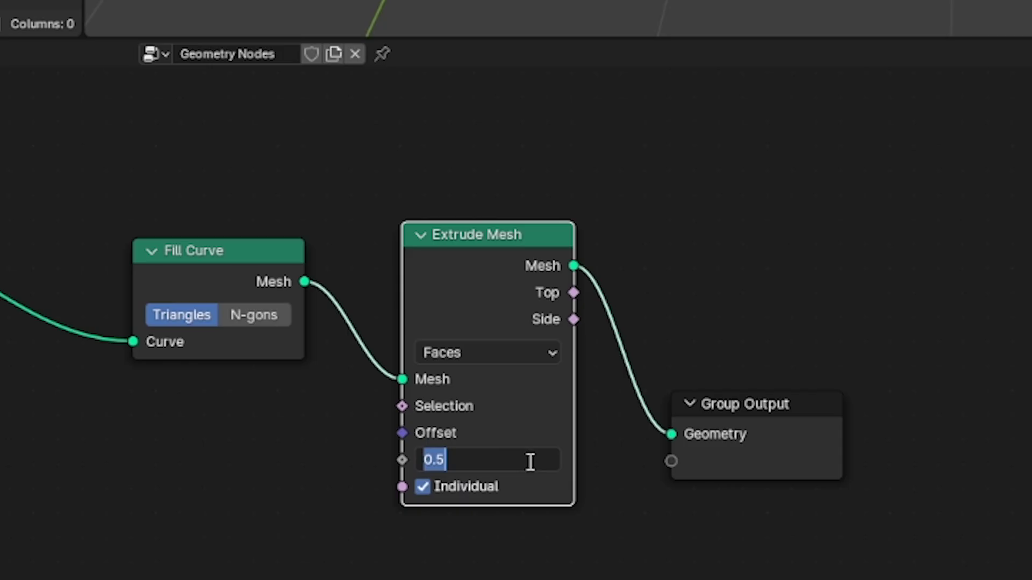
key("BackSpace")
type("0.3")
key("Return")
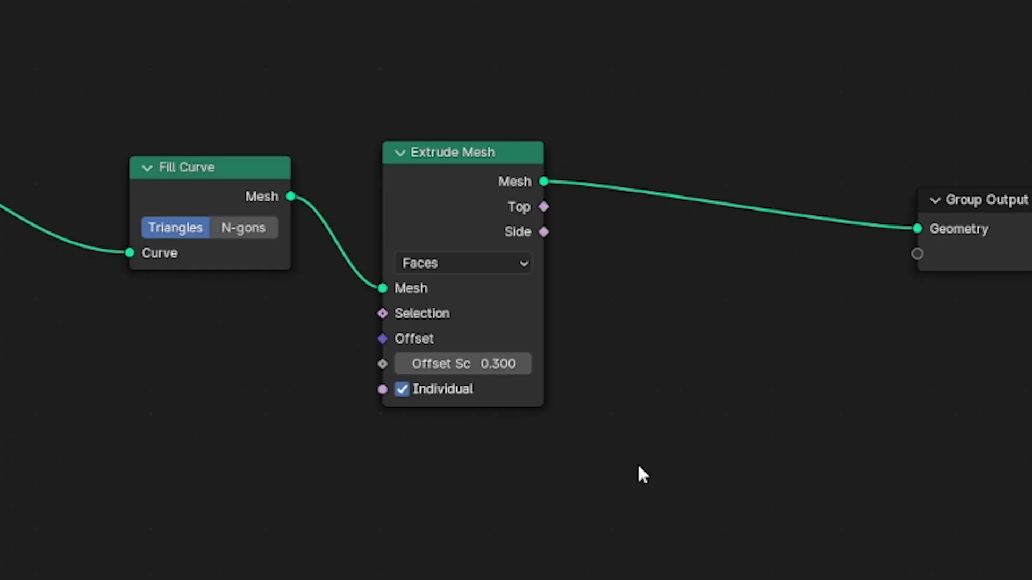
Insert a Mesh to Curve node between Extrude Mesh and Group Output.
key("shift+a")
left_click(568, 421)
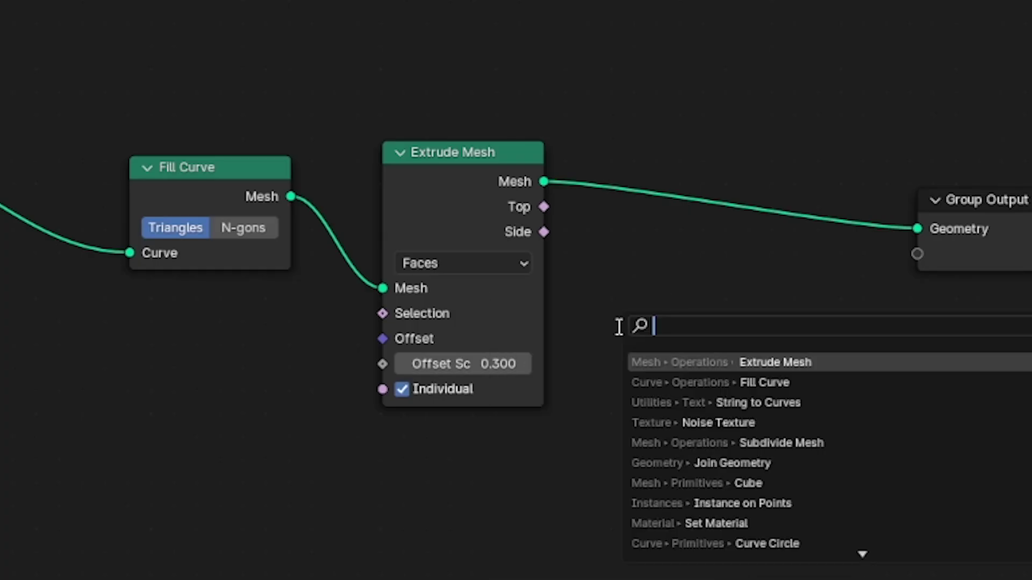
type("mesh to")
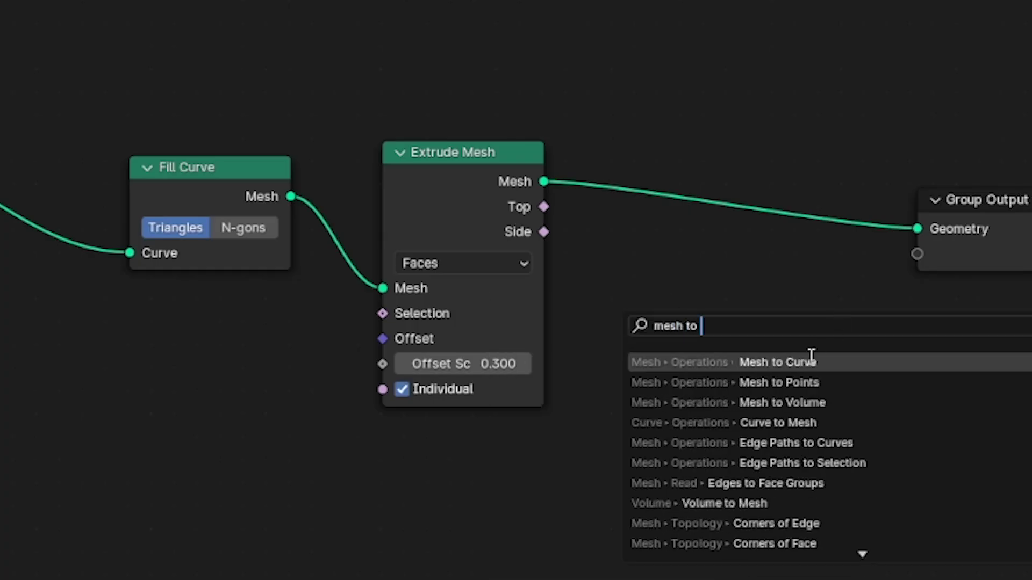
left_click(811, 357)
left_click(680, 182)
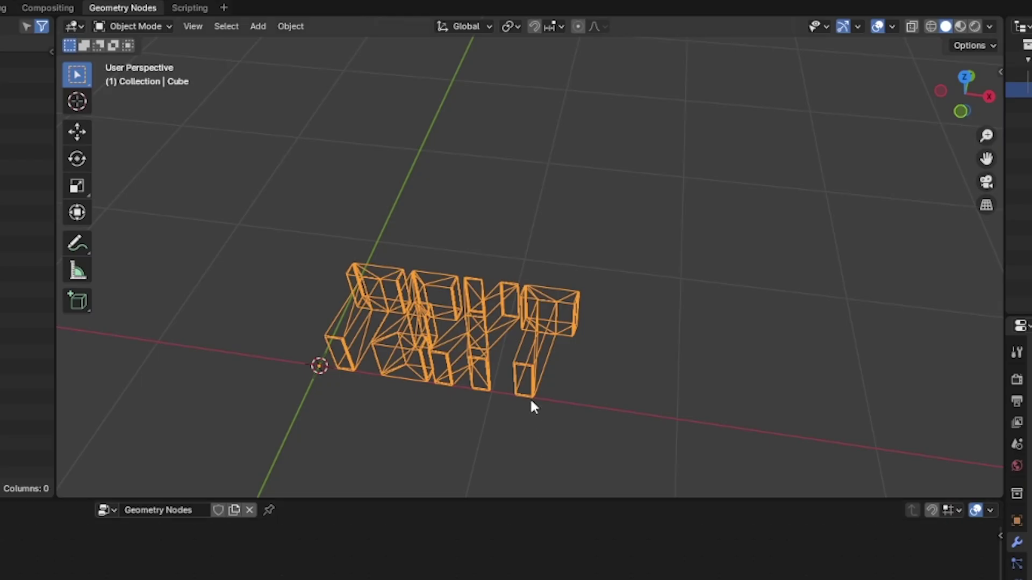
Insert a Curve to Mesh node between Mesh to Curve and Group Output.
middle_click_drag(555, 434, 548, 458)
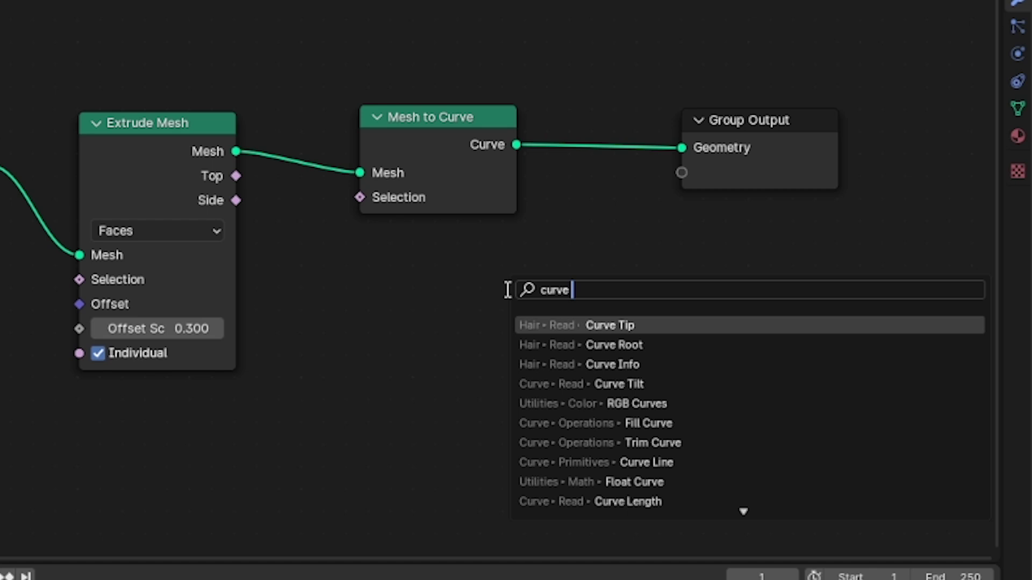
type("to me")
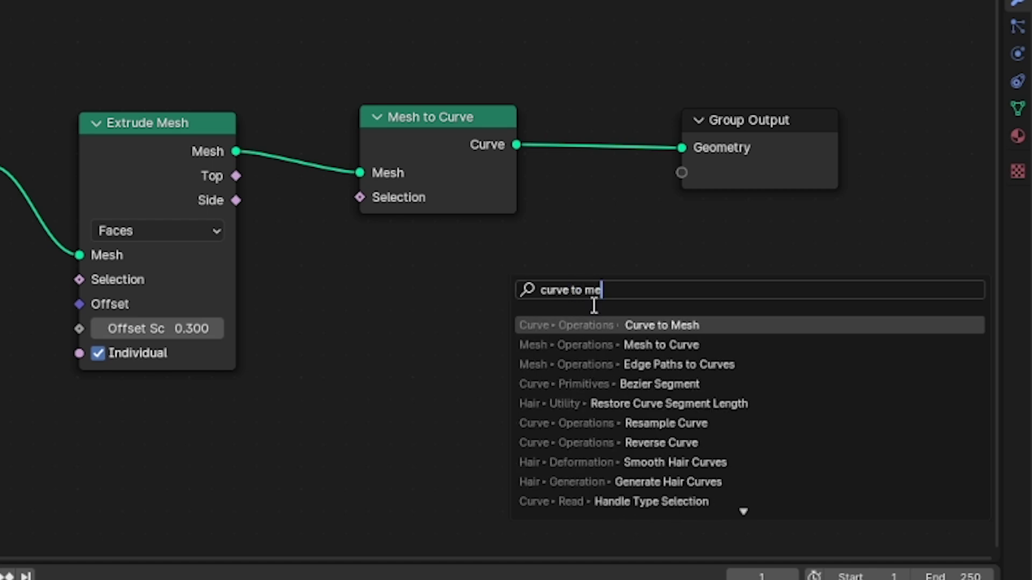
left_click(636, 326)
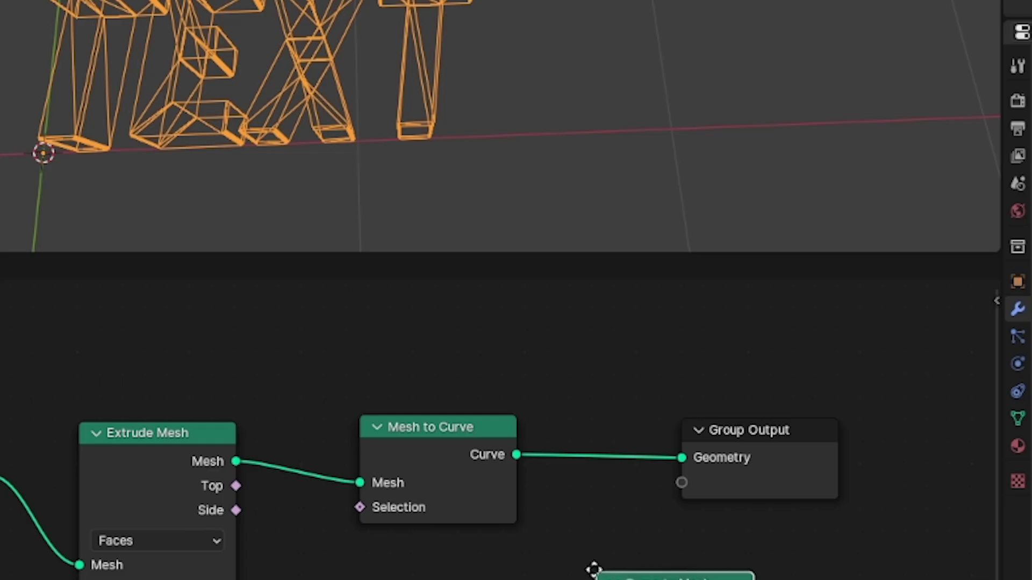
left_click(537, 422)
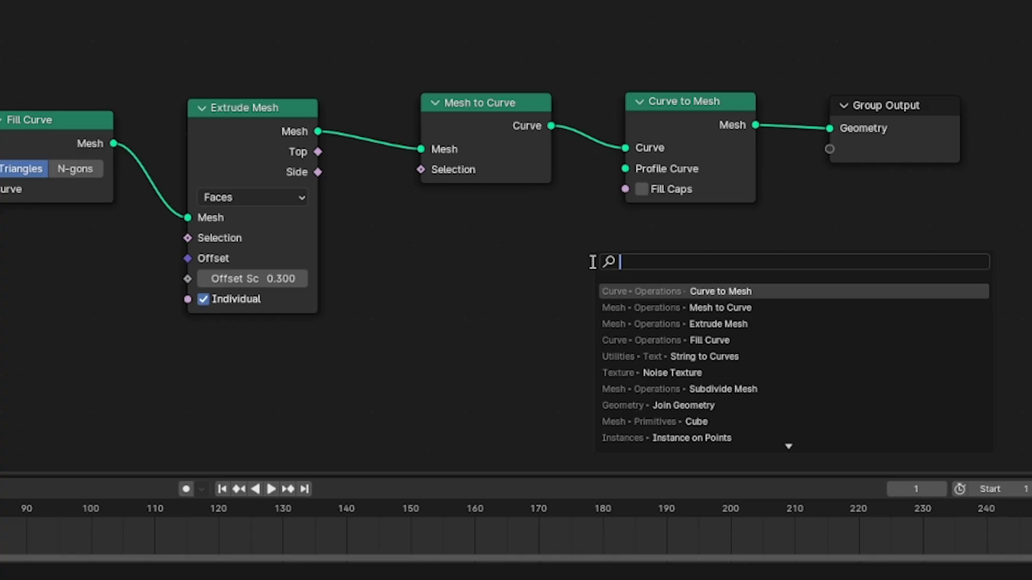
Add a Curve Circle node and connect its Curve output to the Profile Curve input of Curve to Mesh.
type("circle")
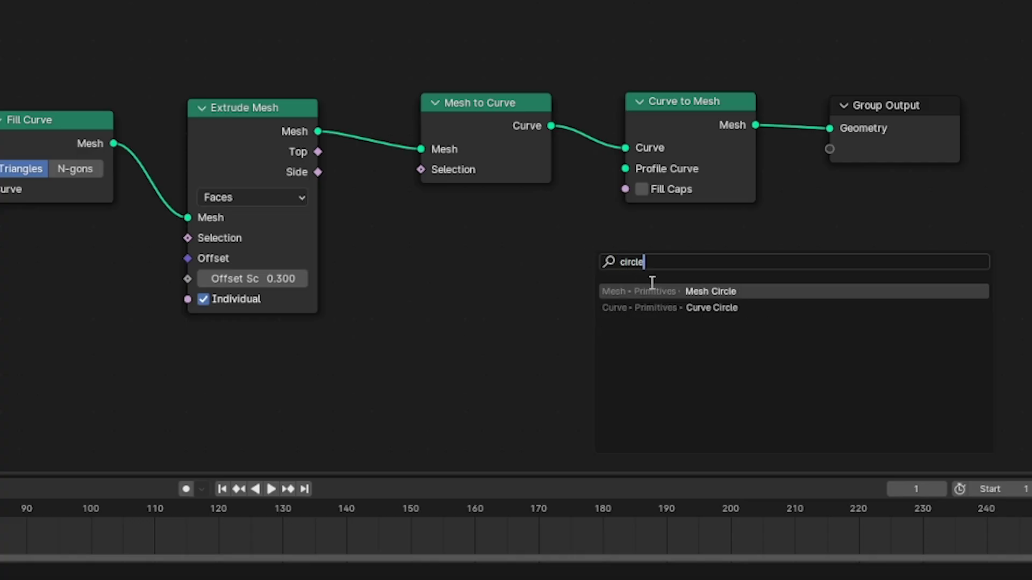
left_click(693, 307)
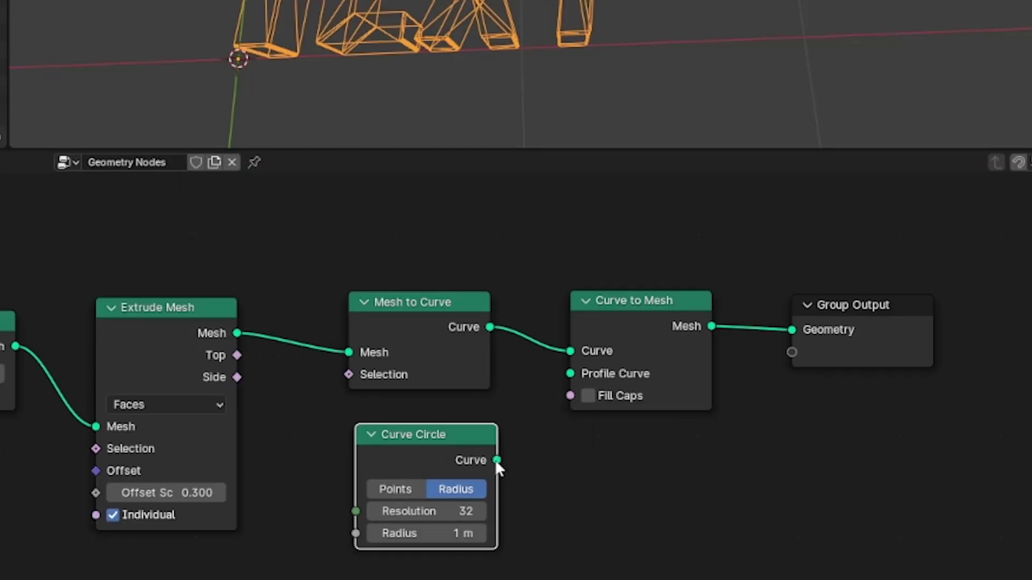
left_click_drag(495, 458, 570, 373)
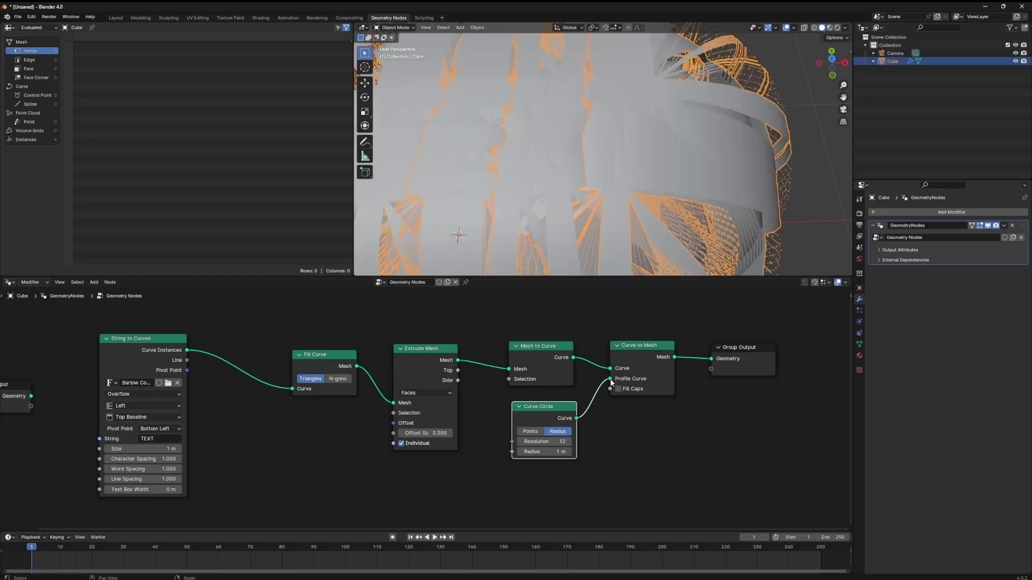
Set the Radius of the Curve Circle node to 0.005 m.
mouse_move(610, 383)
scroll(577, 170, "down", 5)
scroll(577, 170, "down", 2)
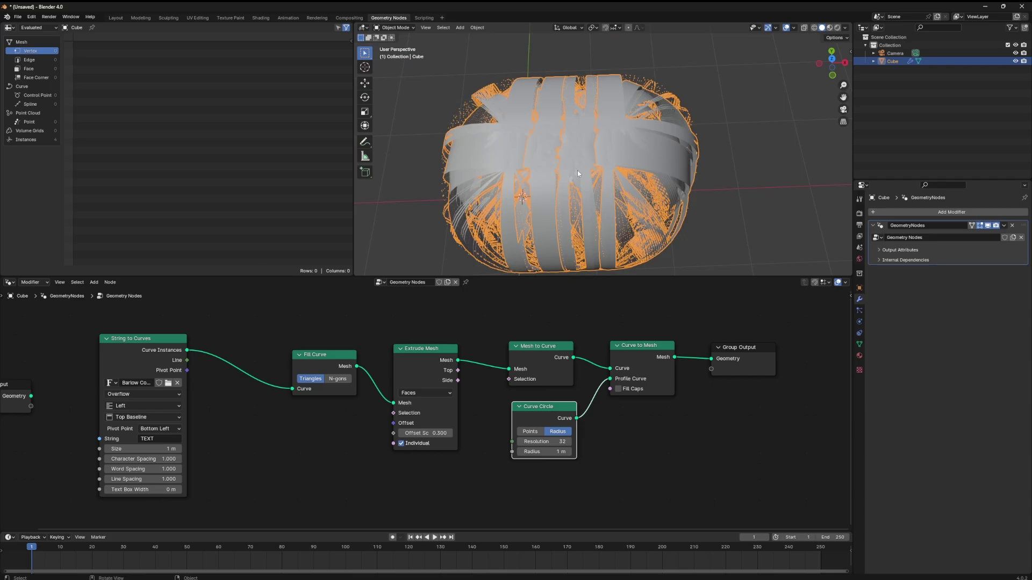
left_click(550, 451)
type("..00")
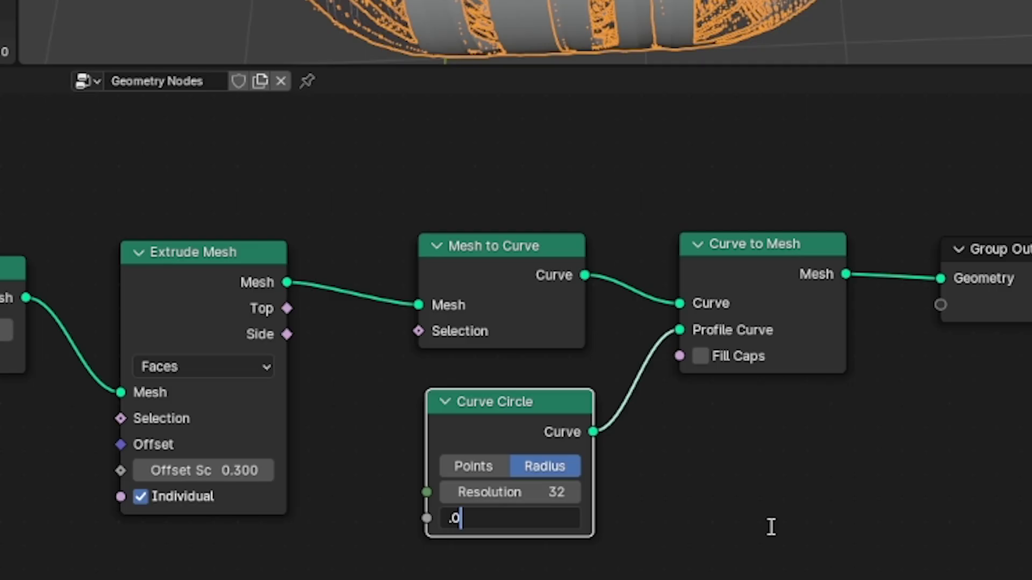
type("5")
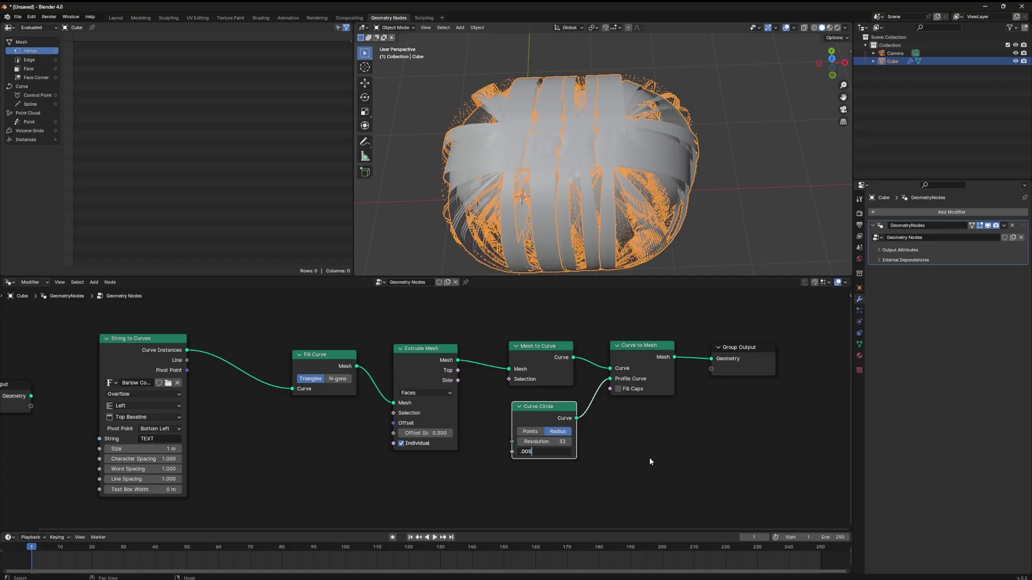
key("Return")
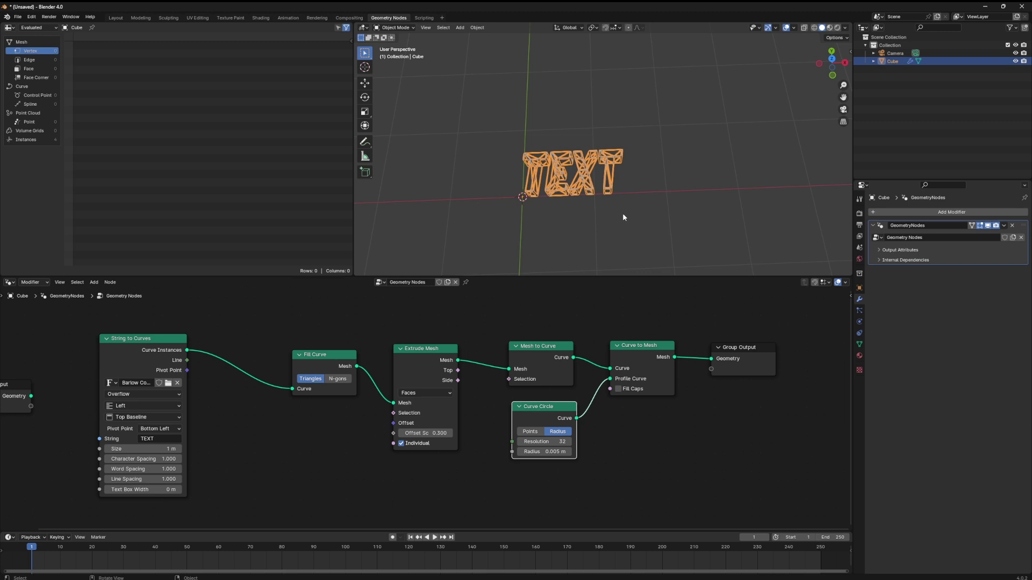
Switch the Fill Curve node to N-gons mode.
scroll(627, 215, "up", 6)
middle_click_drag(661, 213, 728, 184, "shift")
left_click(715, 184)
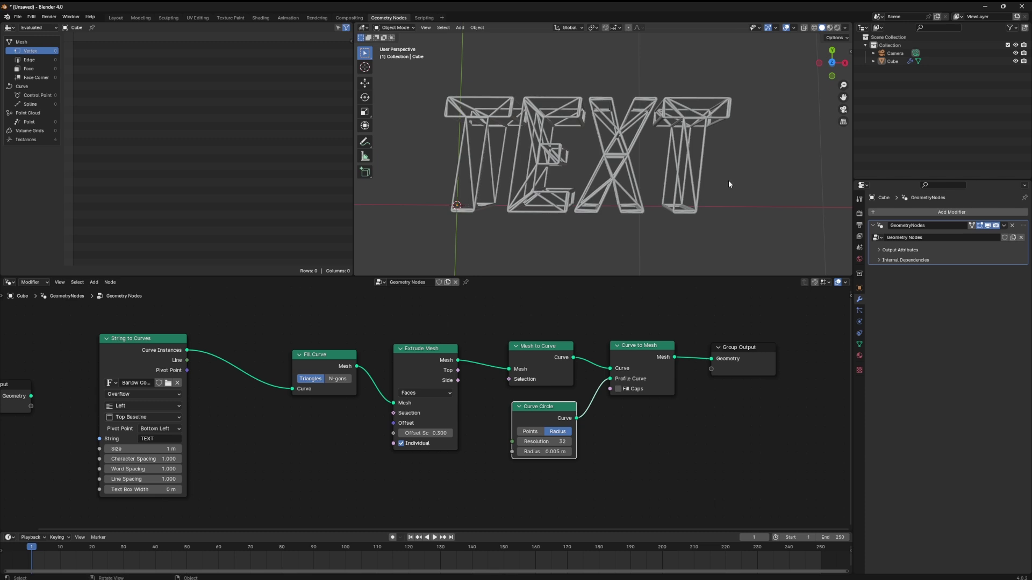
middle_click_drag(577, 212, 570, 180)
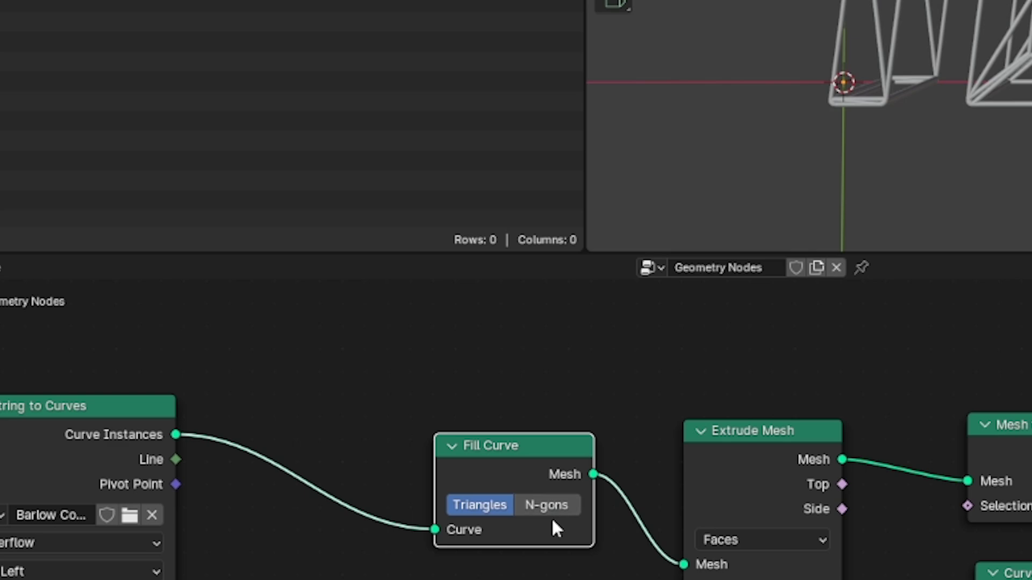
left_click(556, 513)
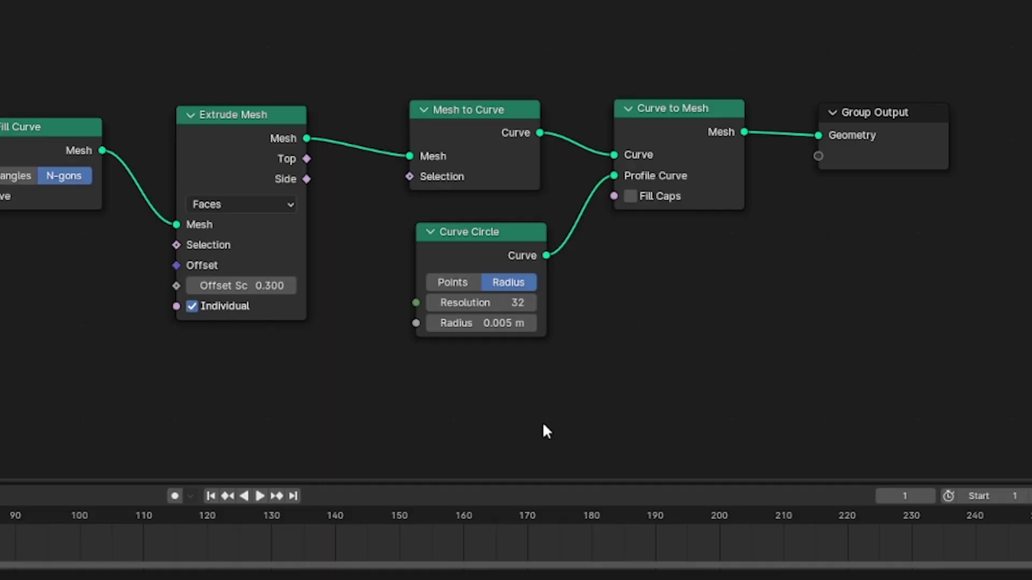
Add an Instance on Points node and connect the Extrude Mesh node's Mesh output to its Points input.
key("shift+a")
mouse_move(546, 430)
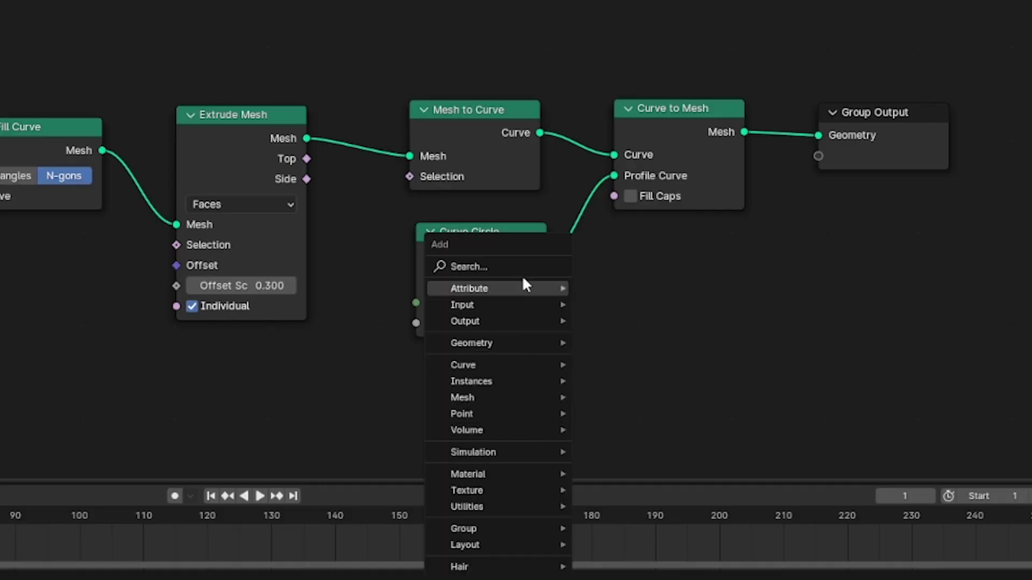
left_click(521, 265)
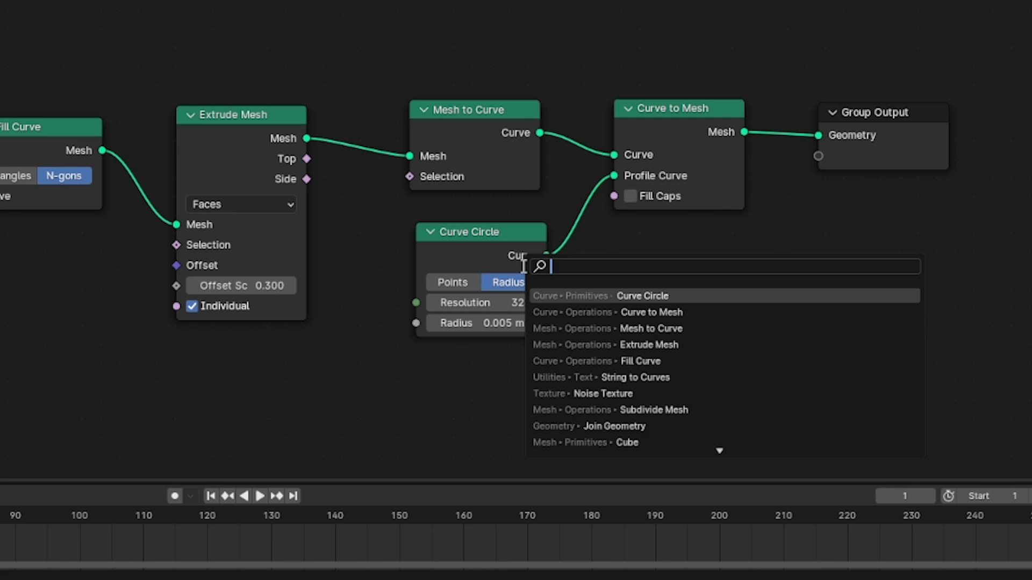
type("insta")
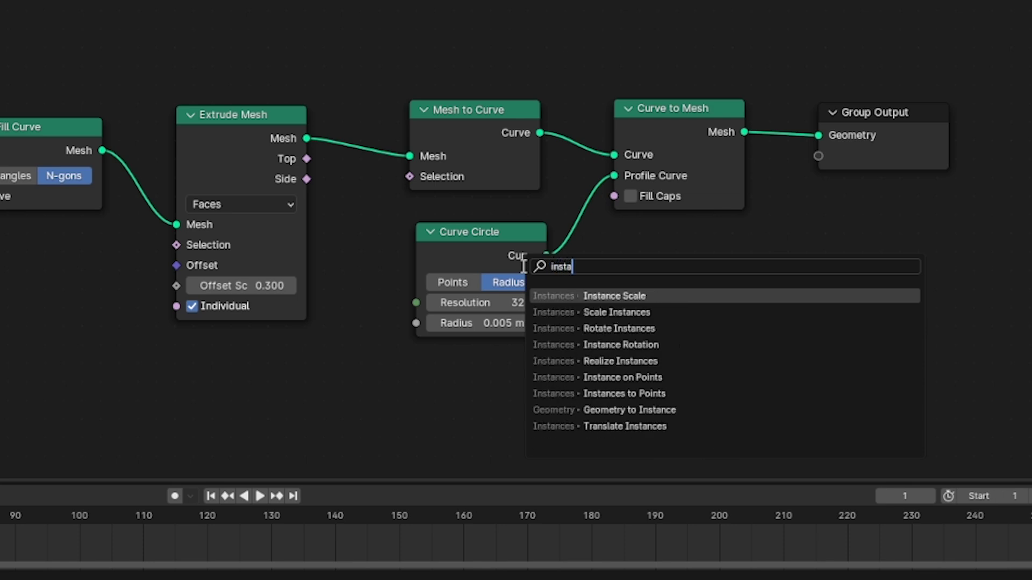
type("nce on")
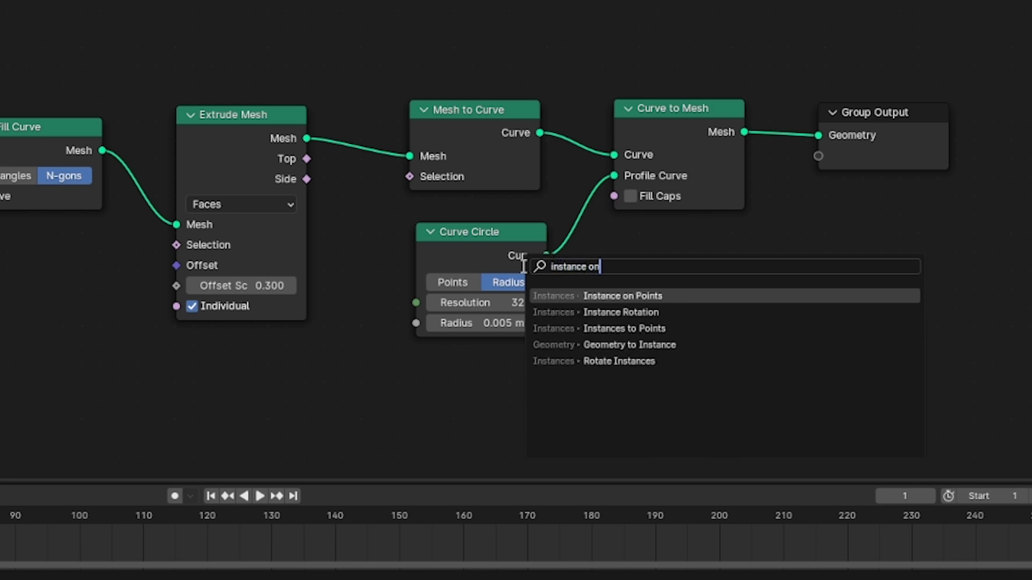
left_click(652, 295)
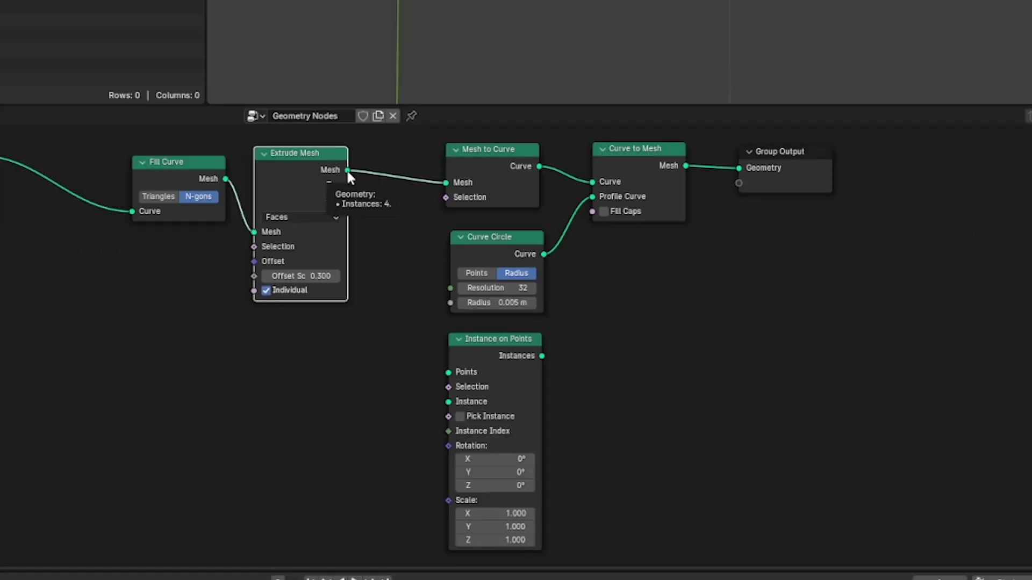
left_click_drag(347, 171, 370, 191)
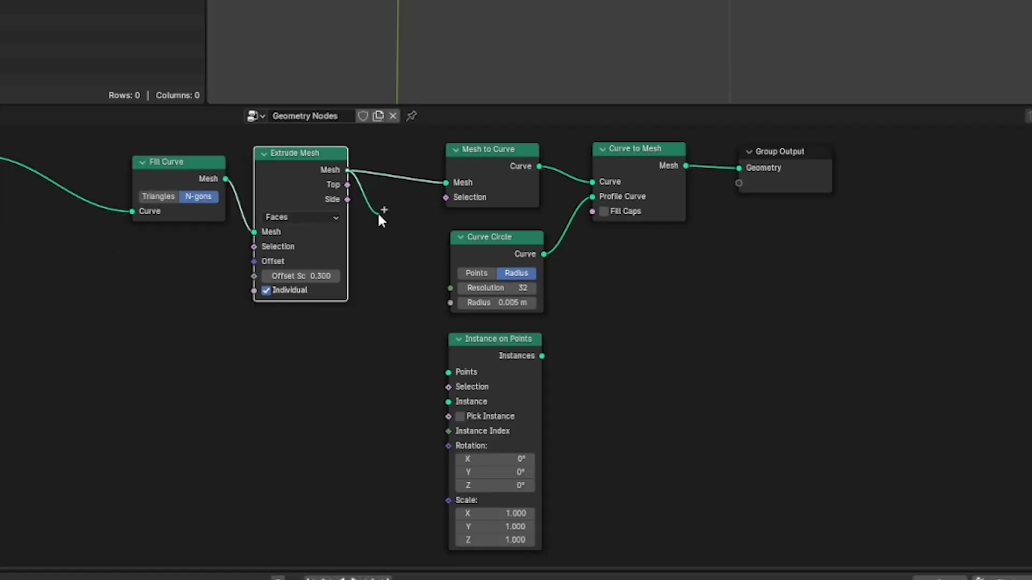
left_click_drag(381, 219, 449, 371)
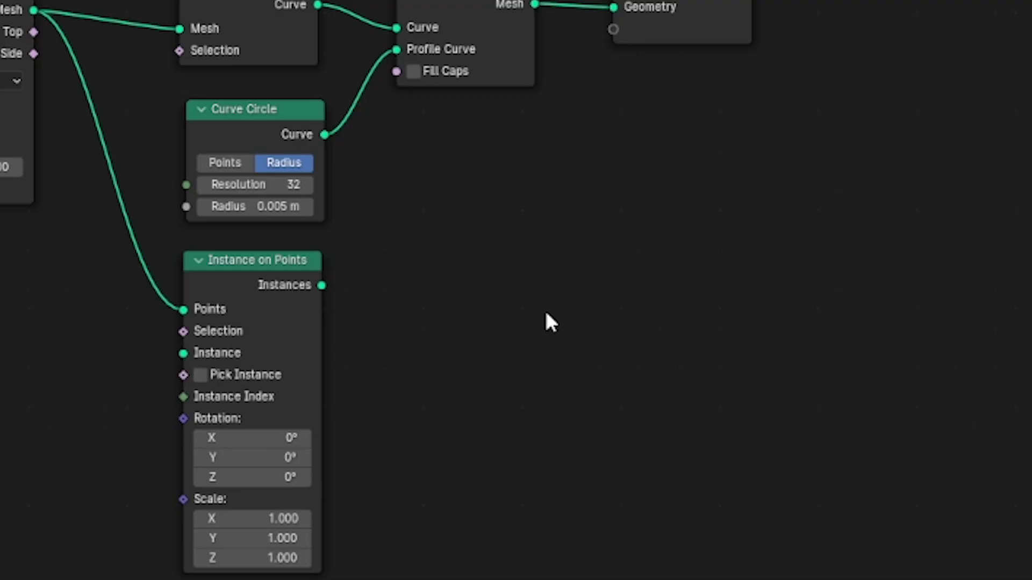
Add a Cube mesh node and connect its Mesh output to the Instance input of Instance on Points.
key("shift+a")
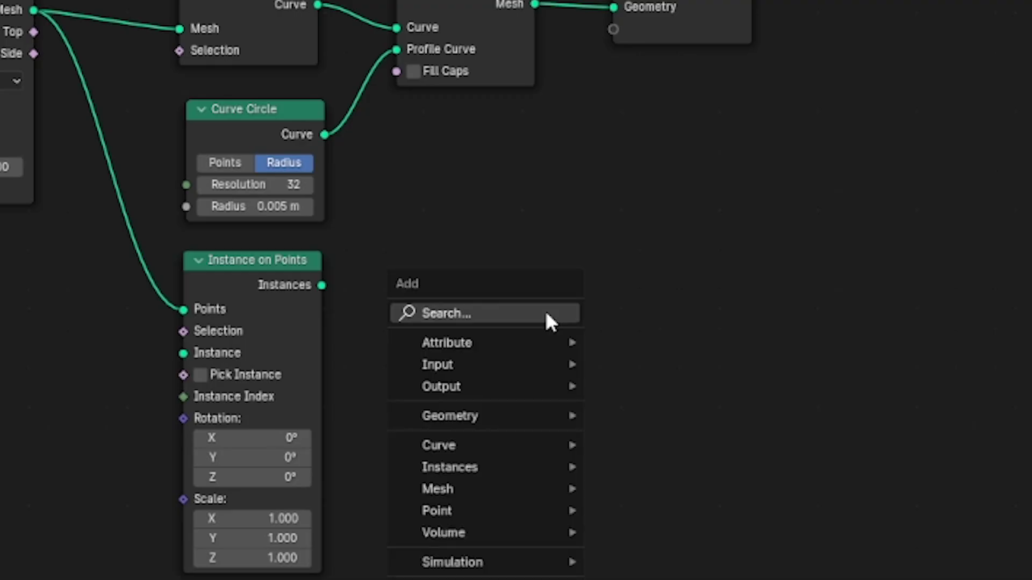
left_click(621, 425)
type("cube")
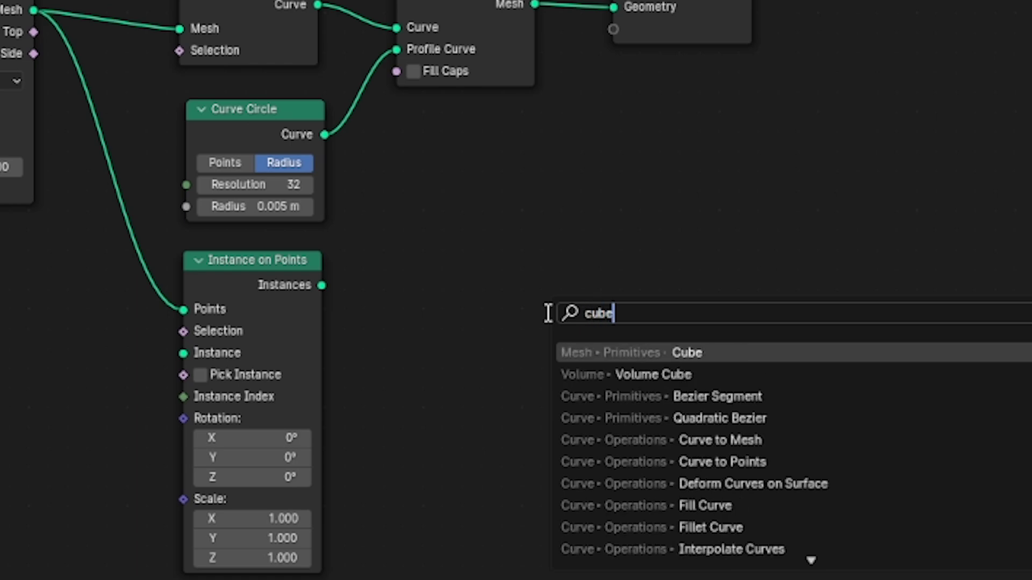
left_click(695, 353)
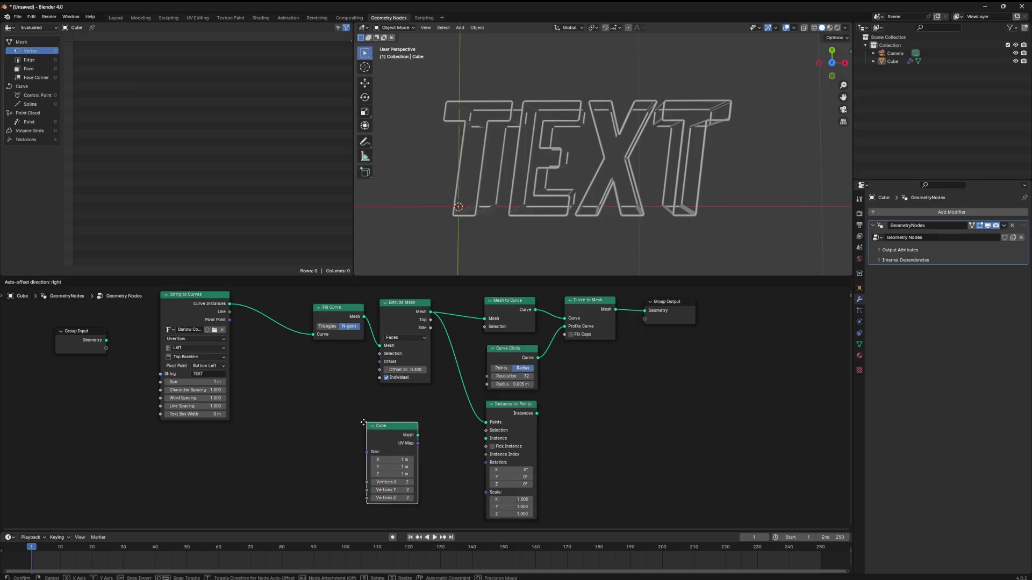
left_click(336, 423)
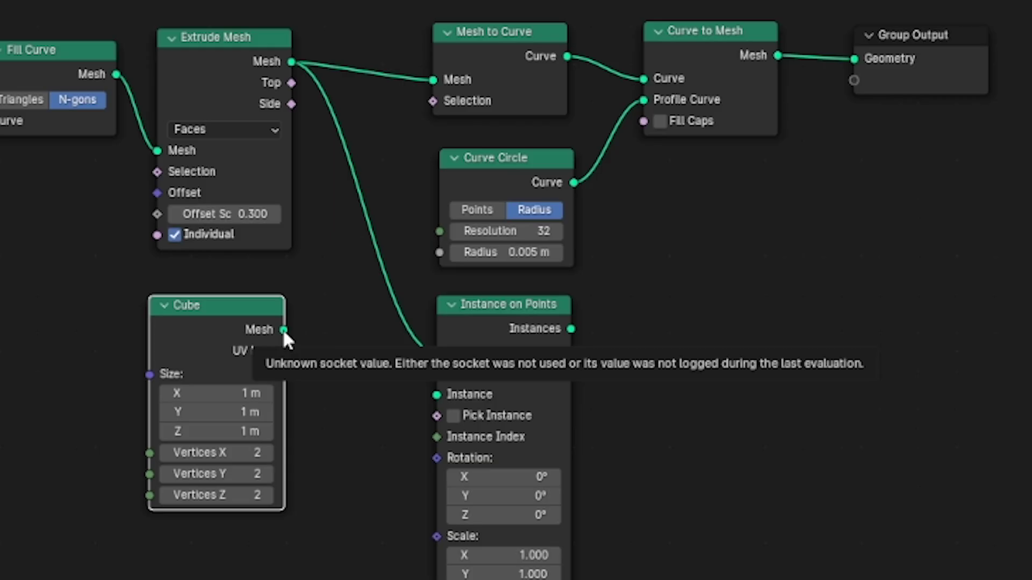
left_click_drag(283, 330, 436, 394)
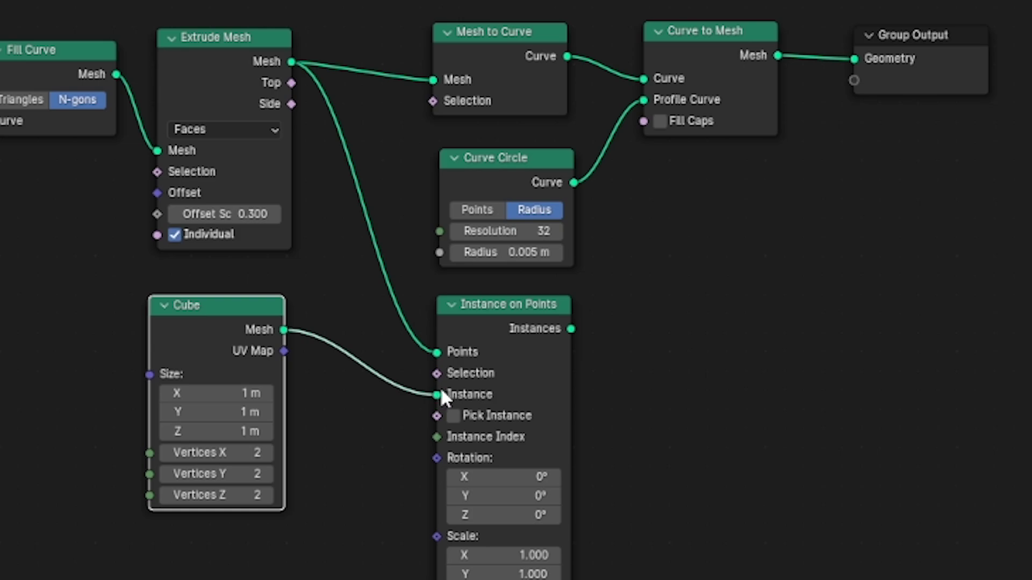
Try to connect the Instances output of Instance on Points directly to the Group Output geometry.
left_click_drag(571, 328, 888, 227)
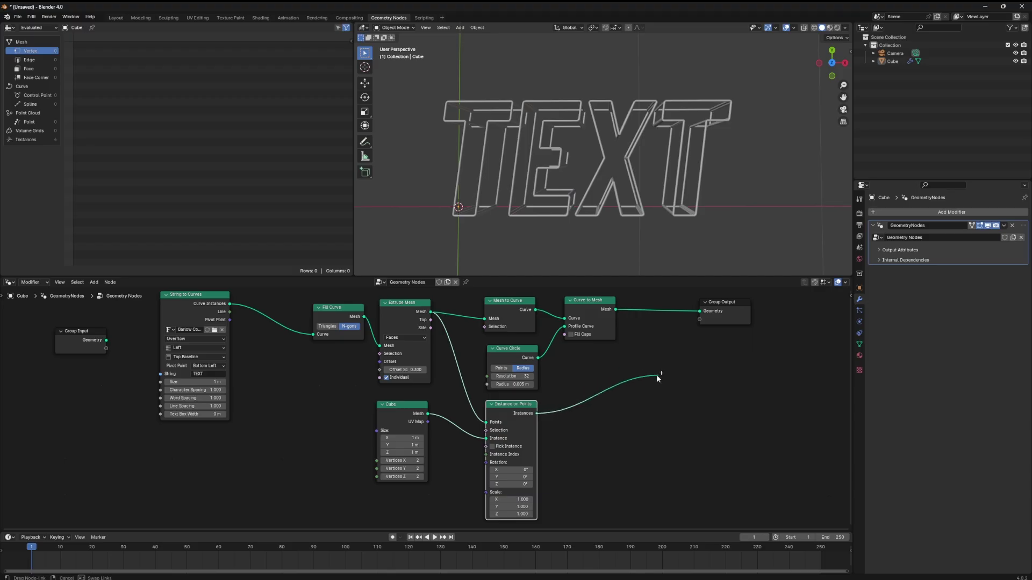
left_click_drag(657, 376, 683, 323)
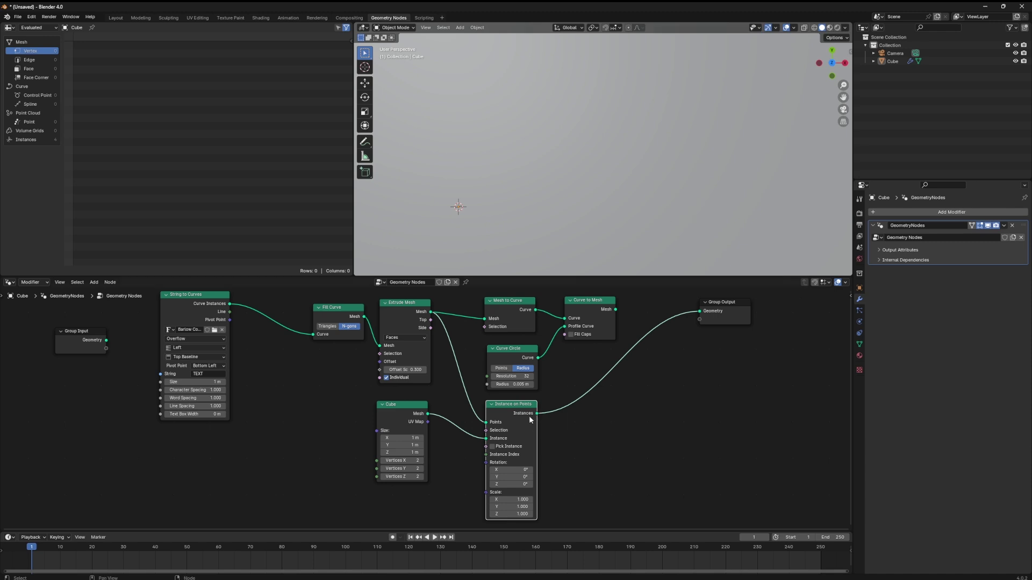
scroll(711, 209, "down", 5)
middle_click_drag(711, 210, 638, 387)
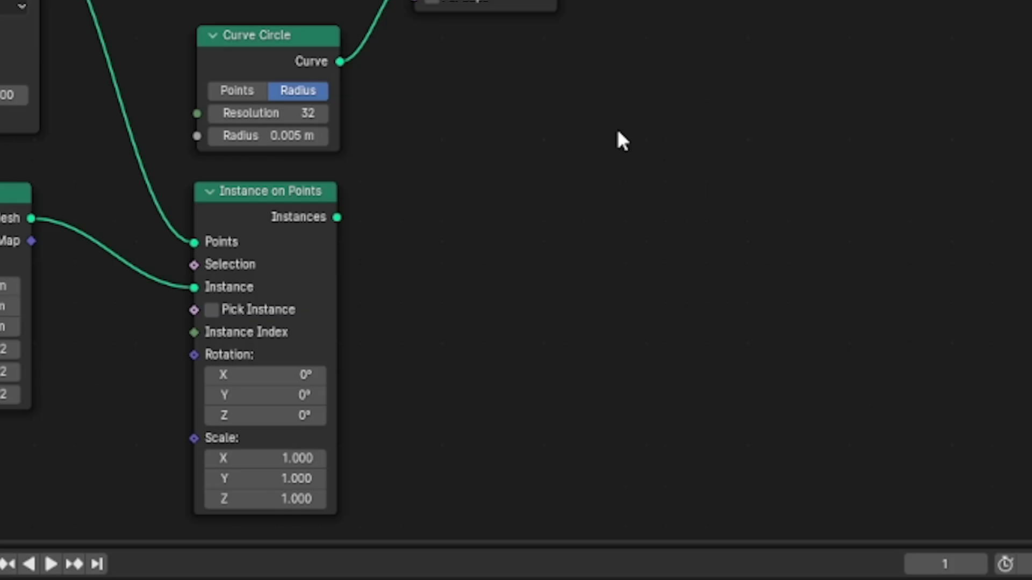
Insert a Join Geometry node between Curve to Mesh and Group Output.
key("shift+a")
left_click(618, 132)
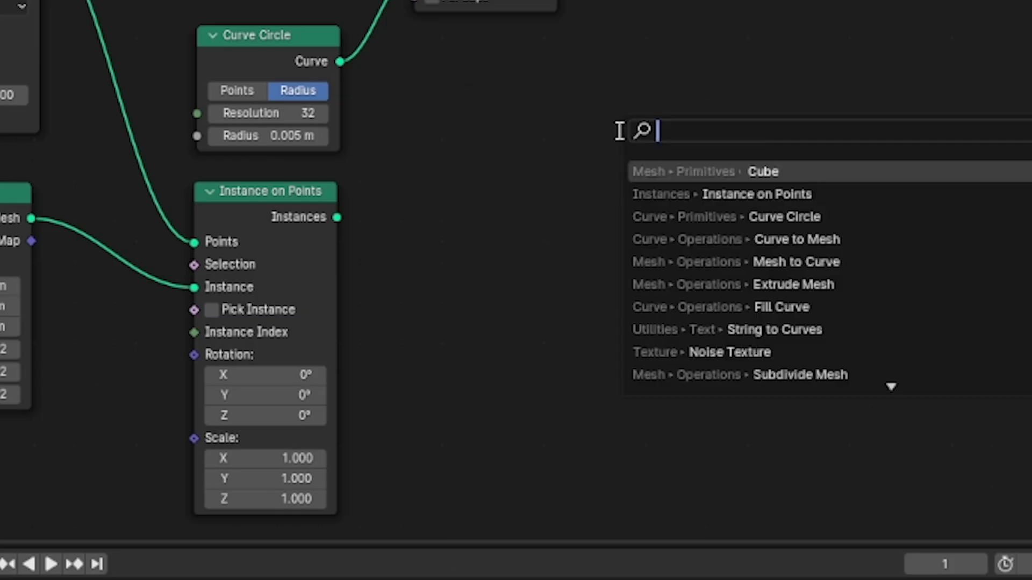
type("join")
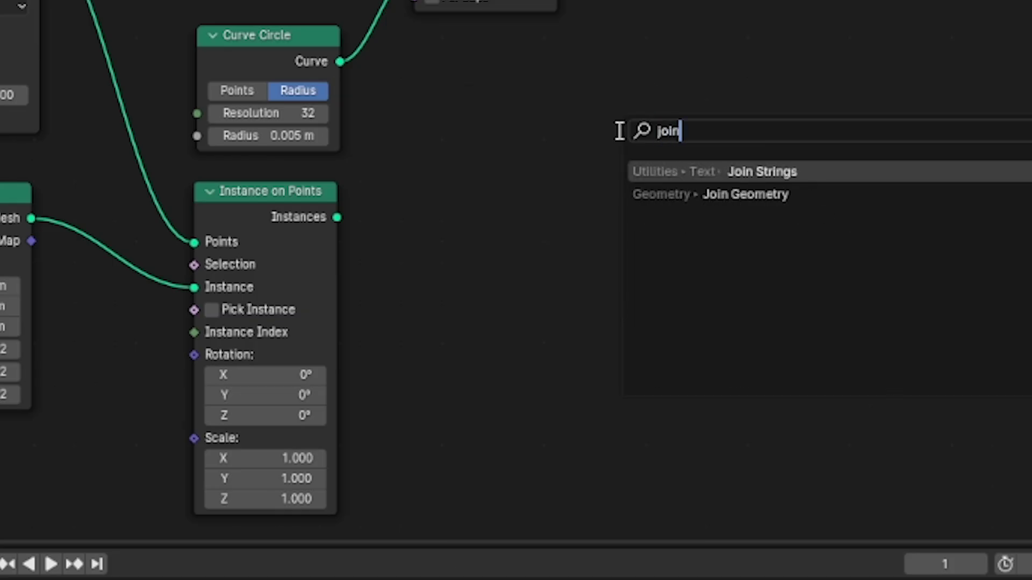
left_click(699, 194)
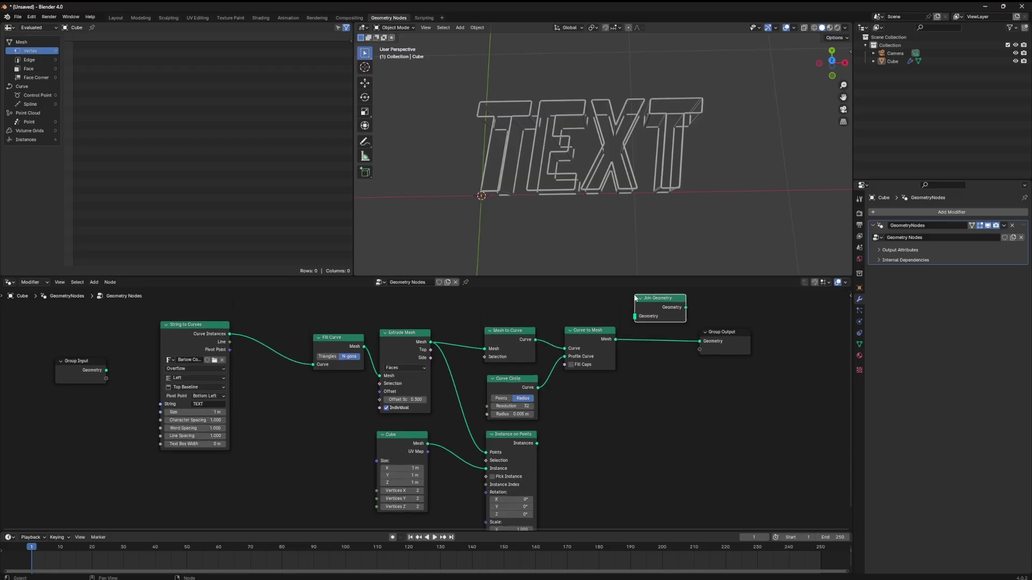
left_click(635, 299)
left_click_drag(650, 306, 660, 329)
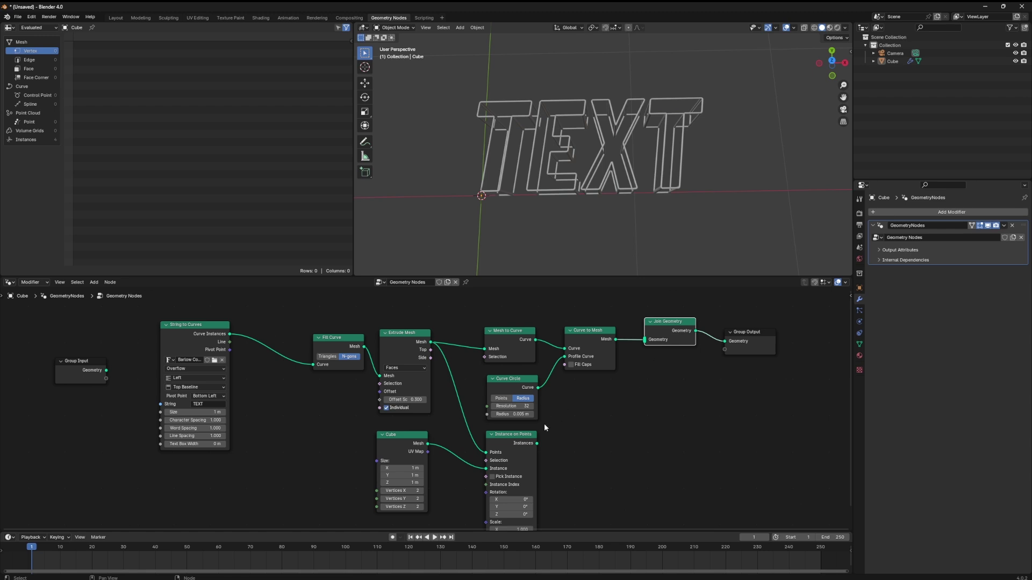
Connect the Instances output of Instance on Points to the Geometry input of Join Geometry.
mouse_move(537, 444)
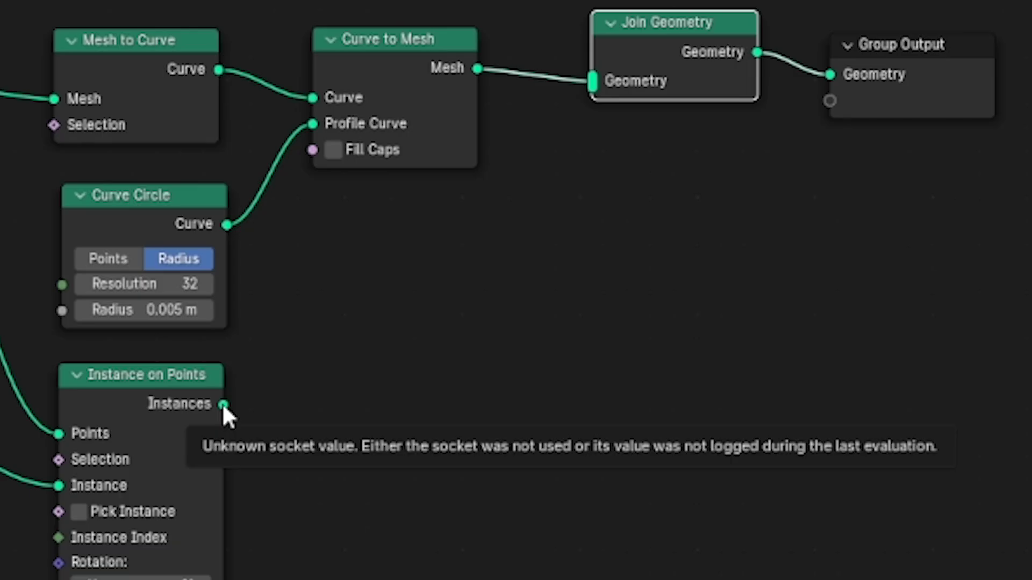
left_click_drag(537, 444, 618, 399)
left_click_drag(488, 267, 589, 100)
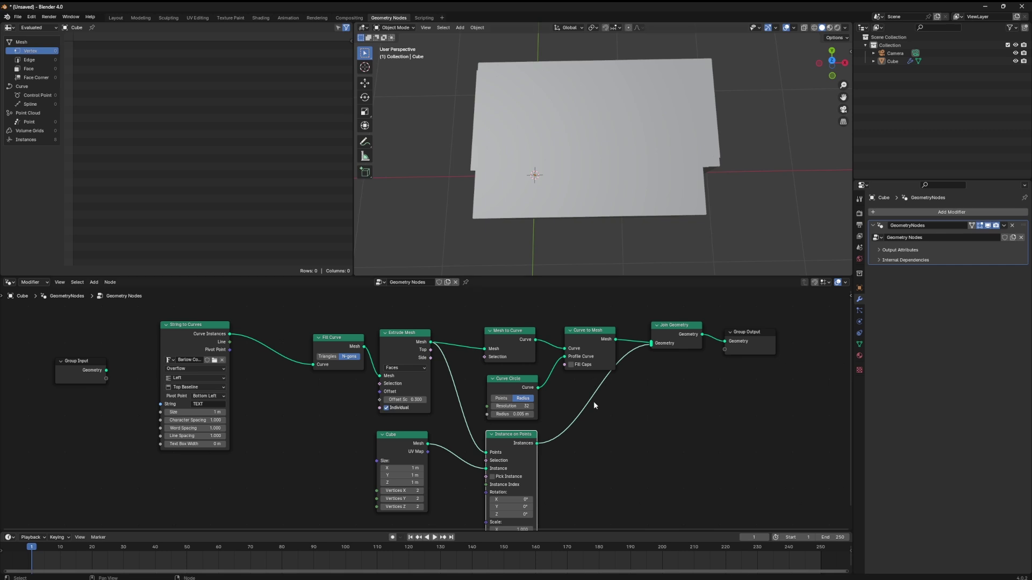
Set the Cube node's X, Y and Z size to 0.03 m.
scroll(573, 473, "down", 2)
middle_click_drag(572, 473, 569, 446)
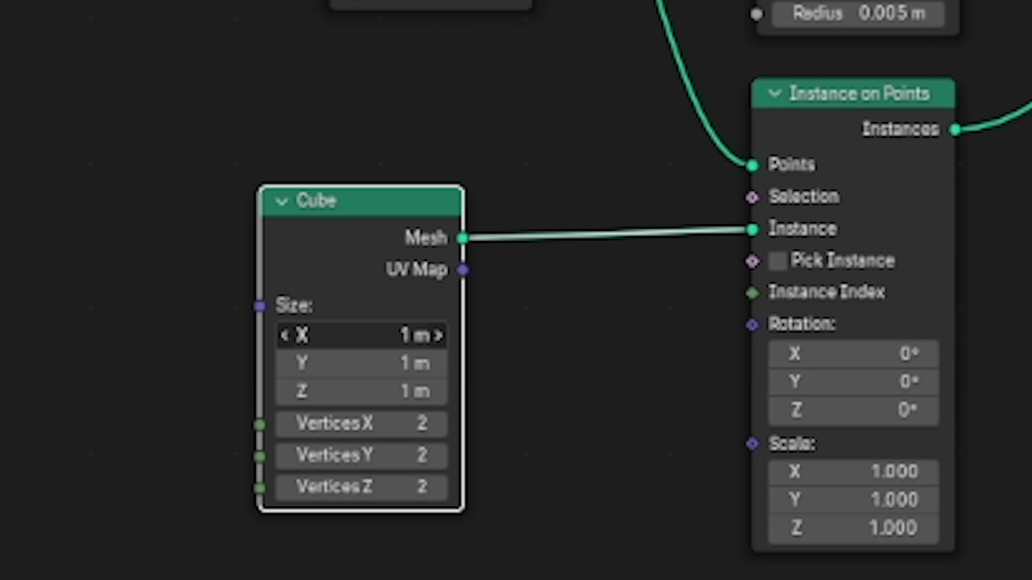
left_click_drag(361, 335, 360, 391)
type(".03")
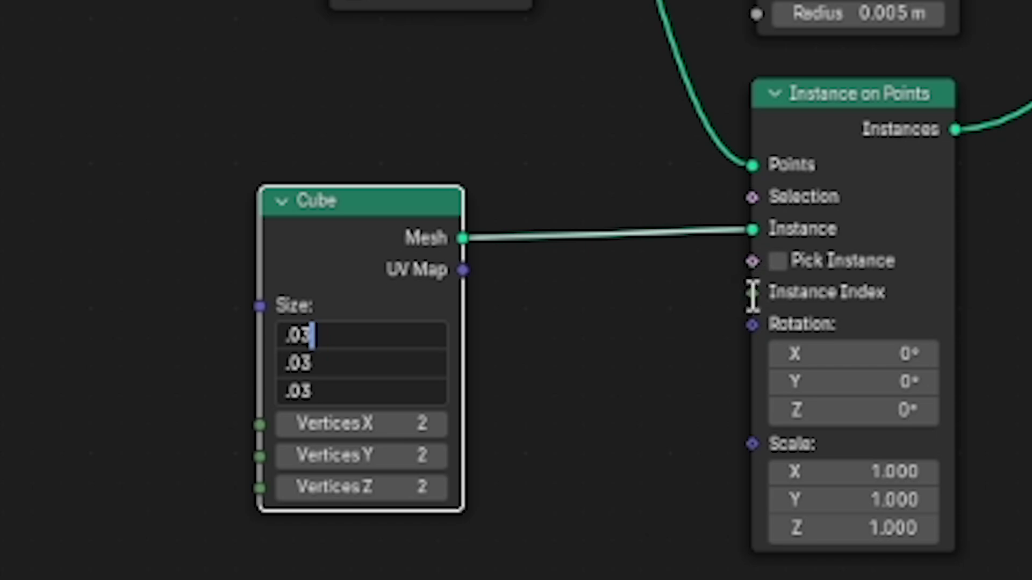
key("Return")
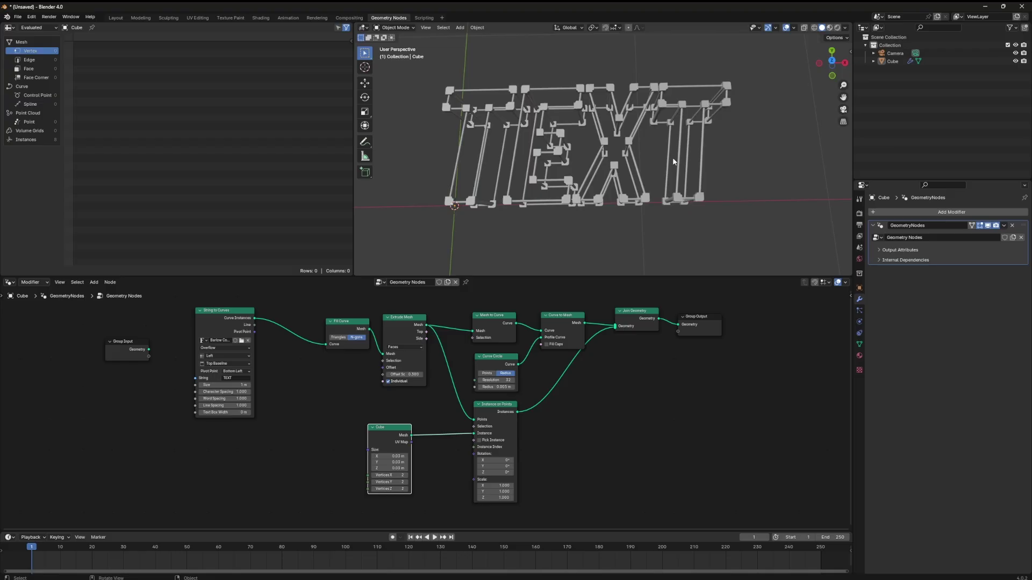
Insert a Transform Geometry node between Join Geometry and Group Output.
middle_click_drag(672, 161, 671, 173)
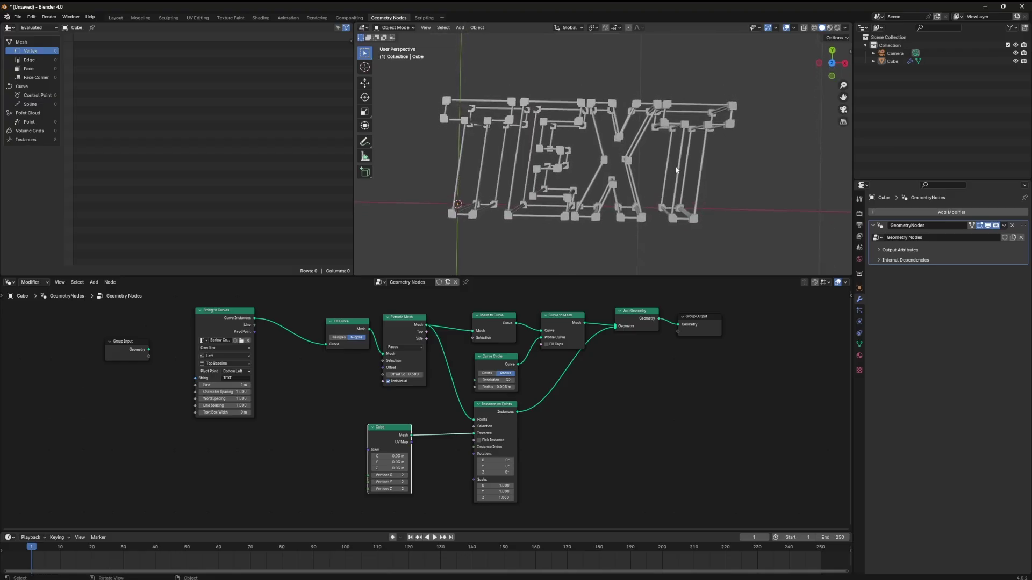
scroll(660, 192, "down", 1)
middle_click_drag(660, 192, 674, 175)
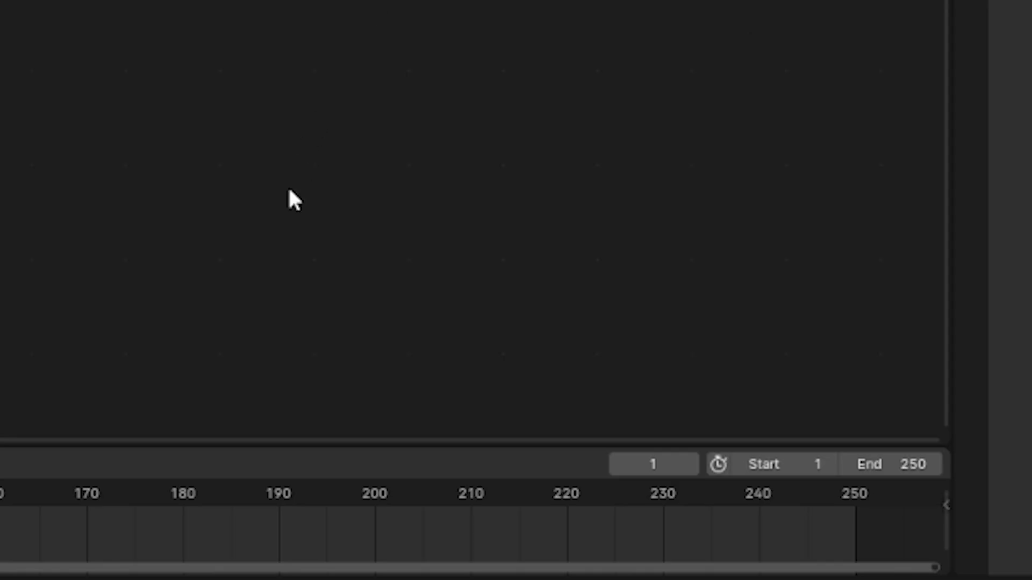
key("shift+a")
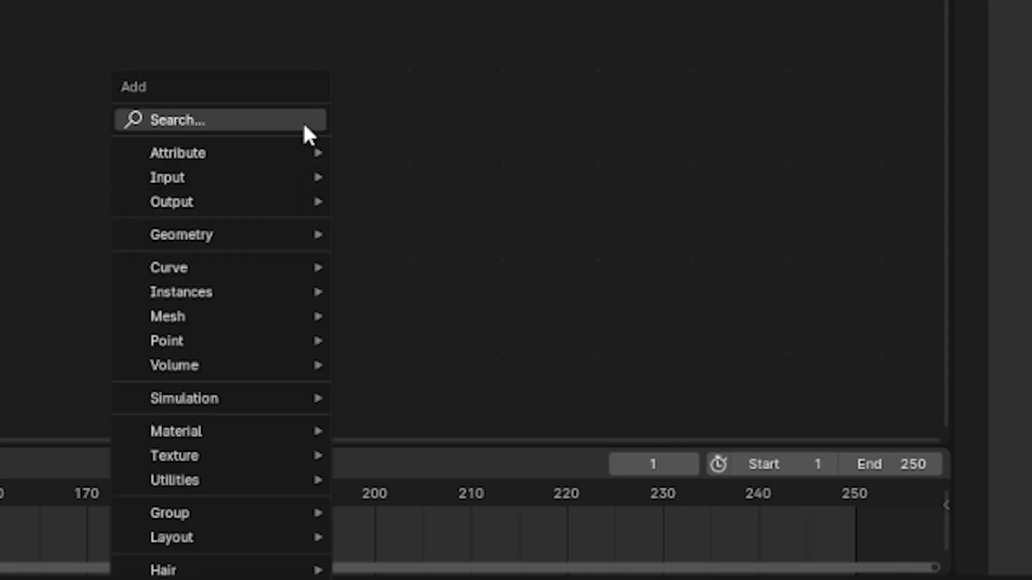
left_click(302, 119)
type("trans")
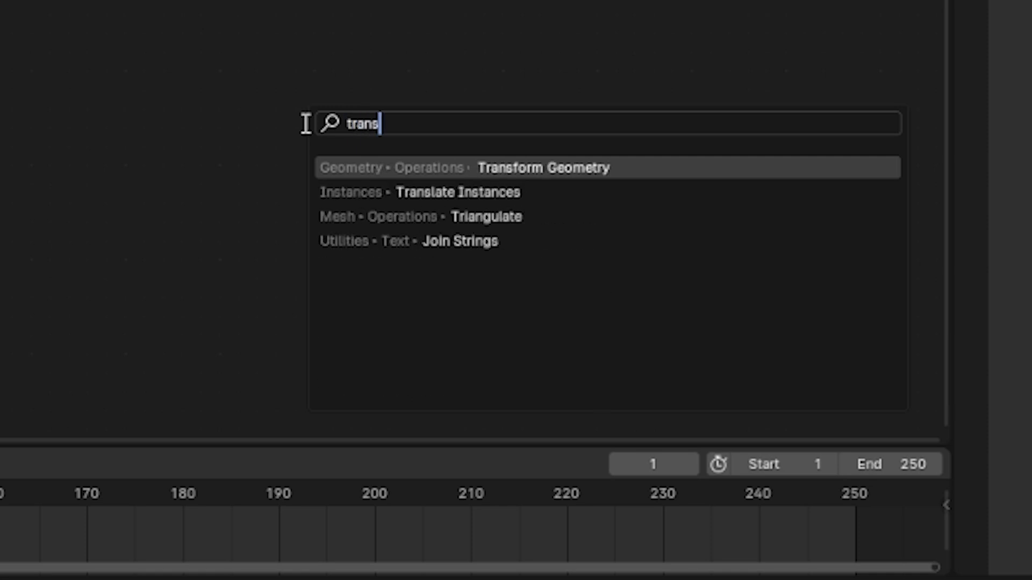
left_click(527, 168)
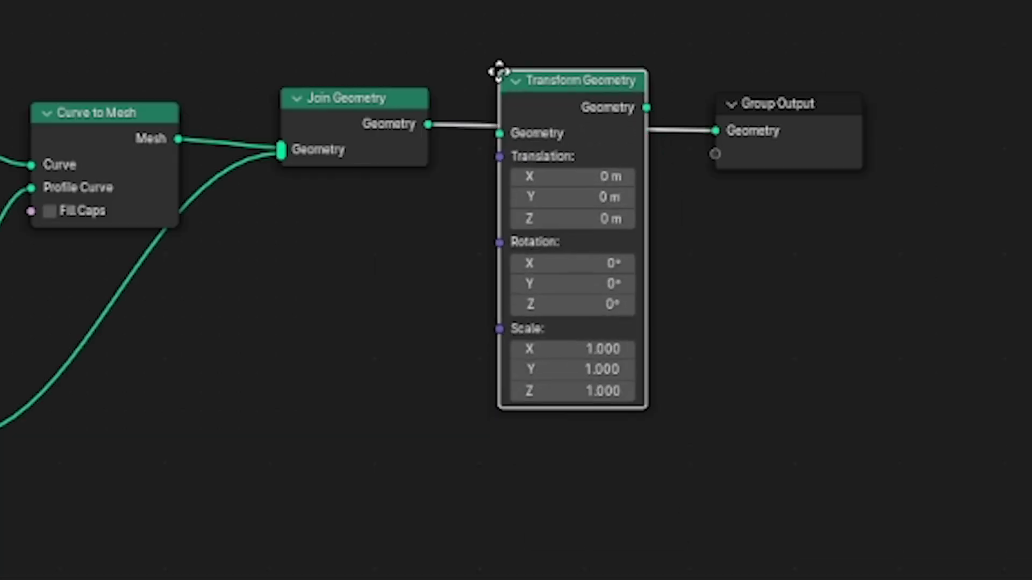
left_click(504, 76)
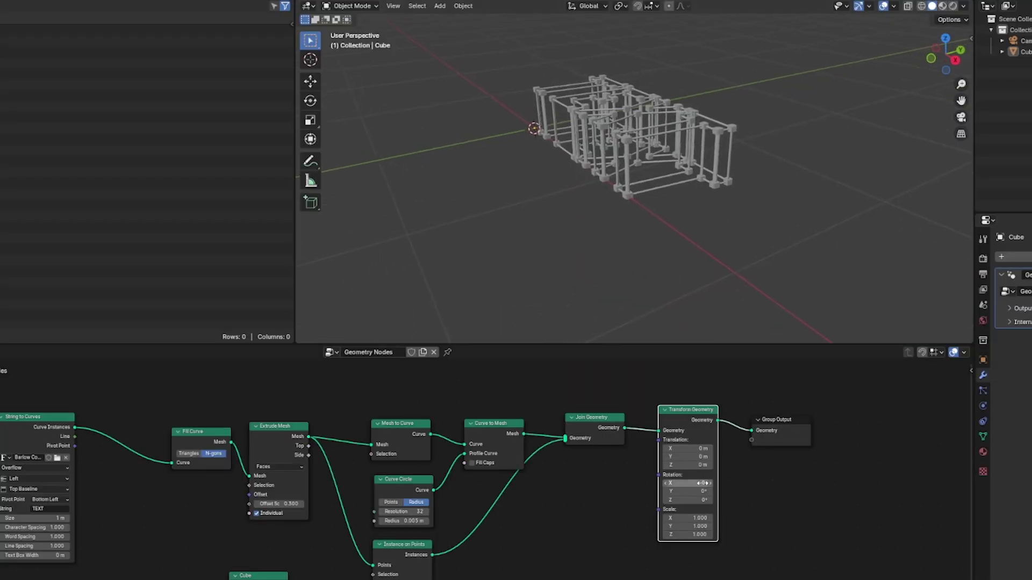
Set the Transform Geometry node's X rotation to 90° so the text stands upright.
left_click(702, 482)
type("90")
key("Return")
Insert a Set Material node between Curve to Mesh and Join Geometry.
middle_click_drag(660, 205, 730, 176)
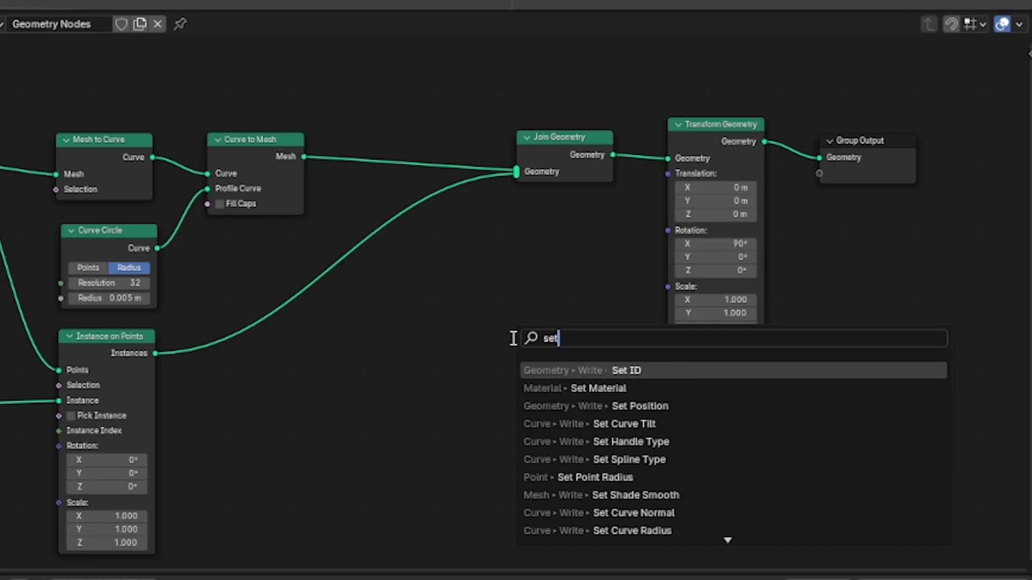
type("mater")
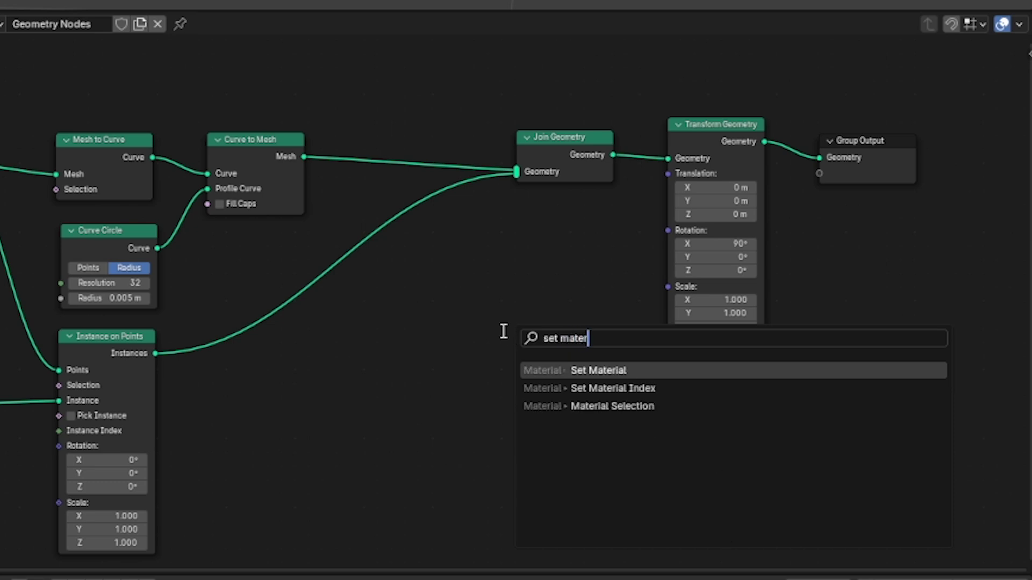
left_click(591, 370)
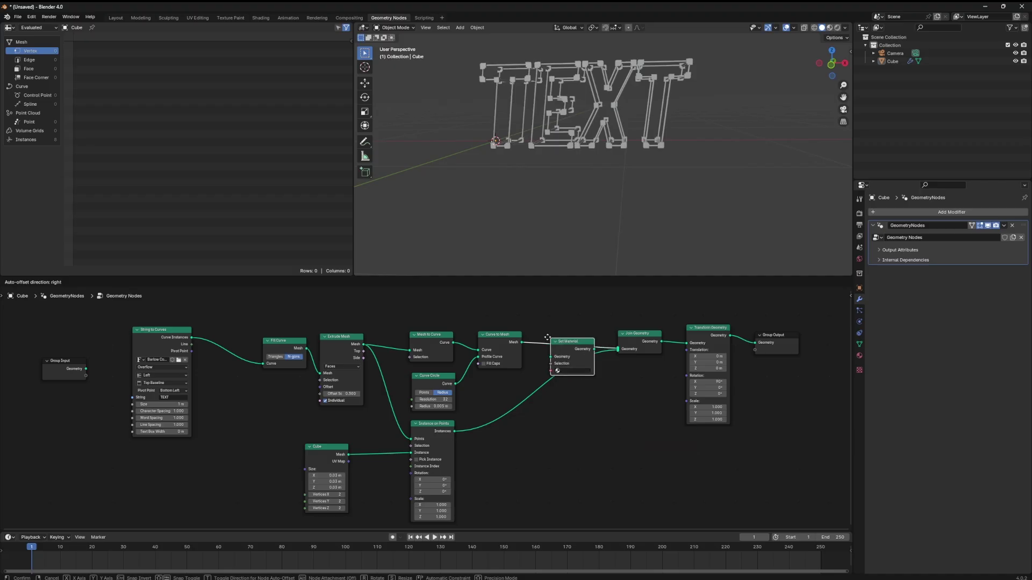
left_click(543, 327)
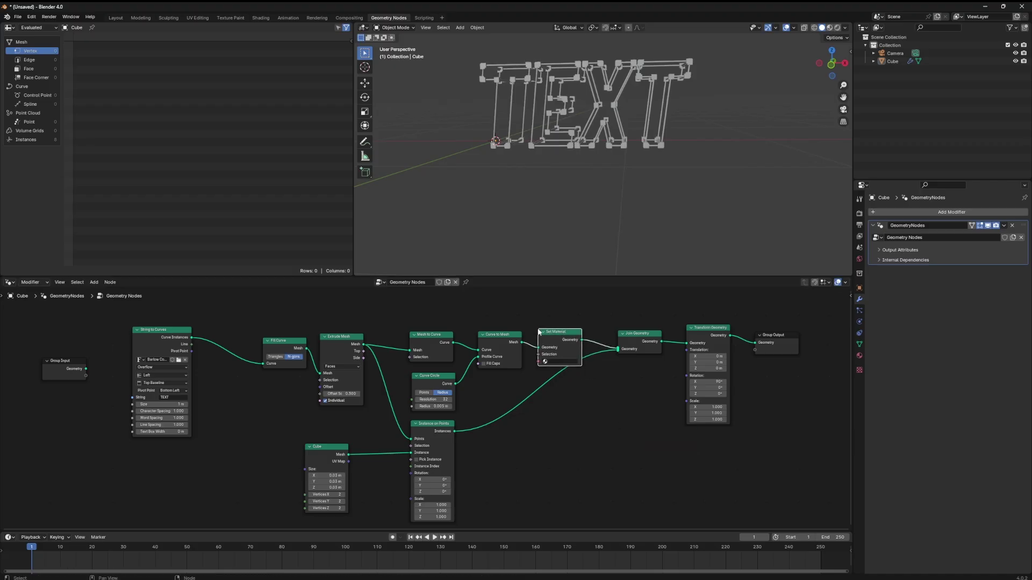
Create a new material on the text object and name it Emission.
left_click(667, 112)
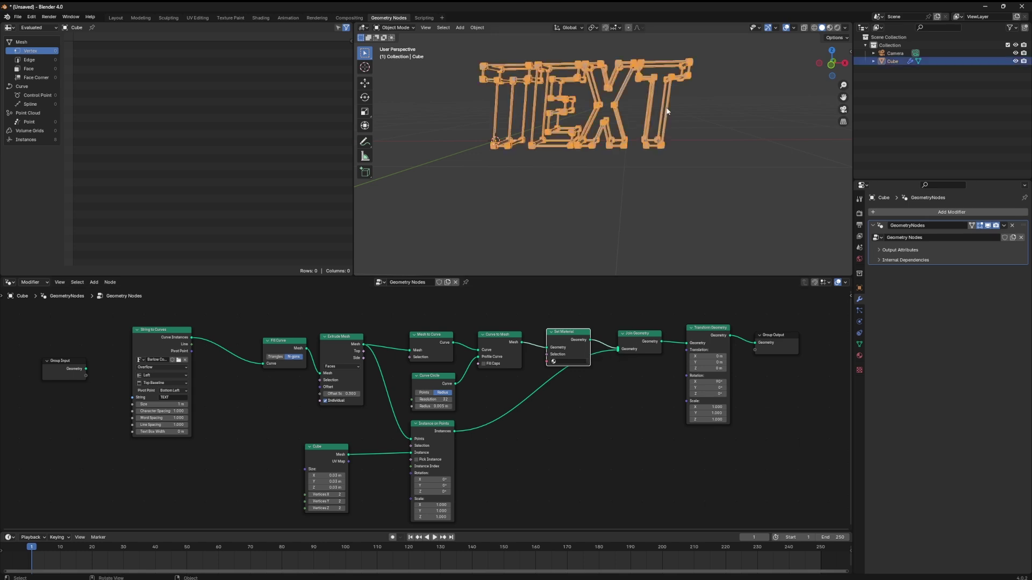
left_click(859, 359)
left_click(917, 246)
double_click(918, 246)
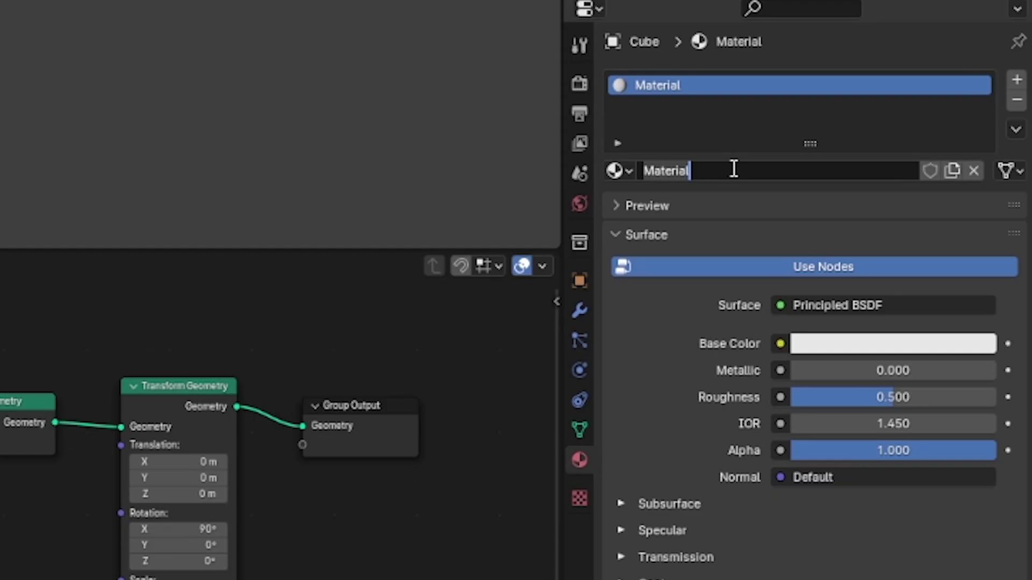
type("Emission")
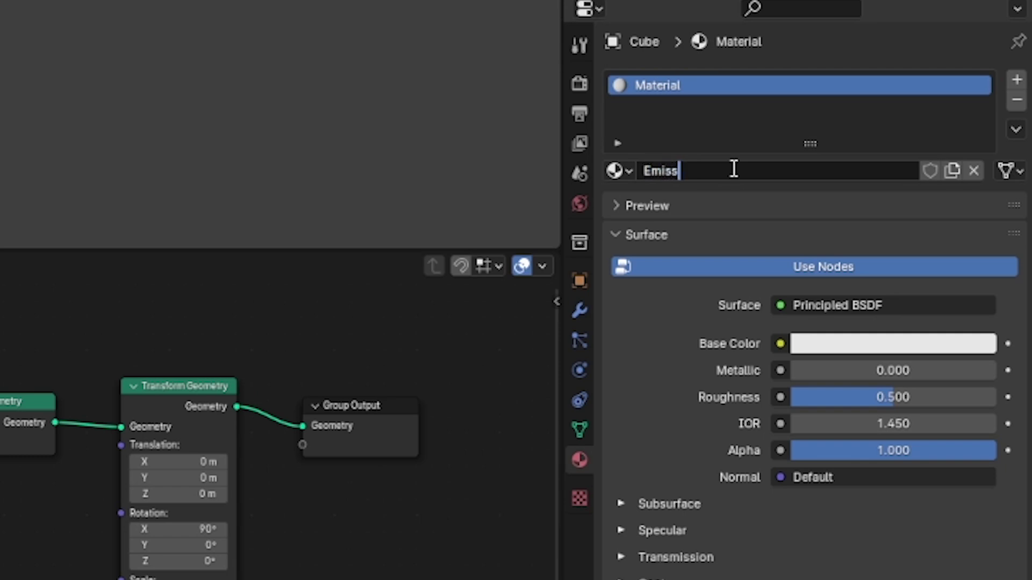
key("Return")
Set the Emission material's emission strength to 2 and its emission color to light blue.
left_click(621, 181)
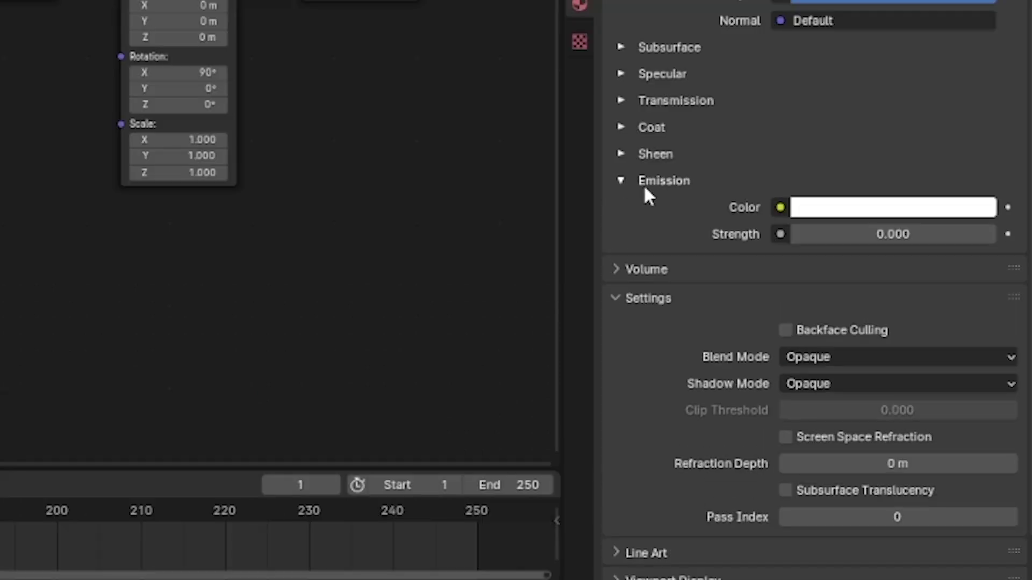
double_click(889, 234)
type("2")
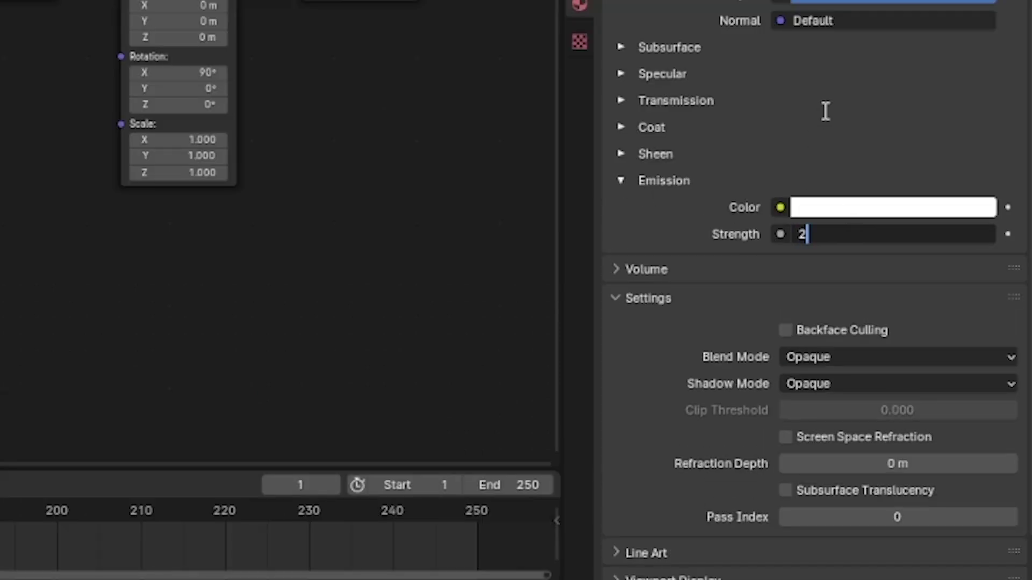
key("Return")
left_click(888, 209)
left_click_drag(867, 1, 909, 1)
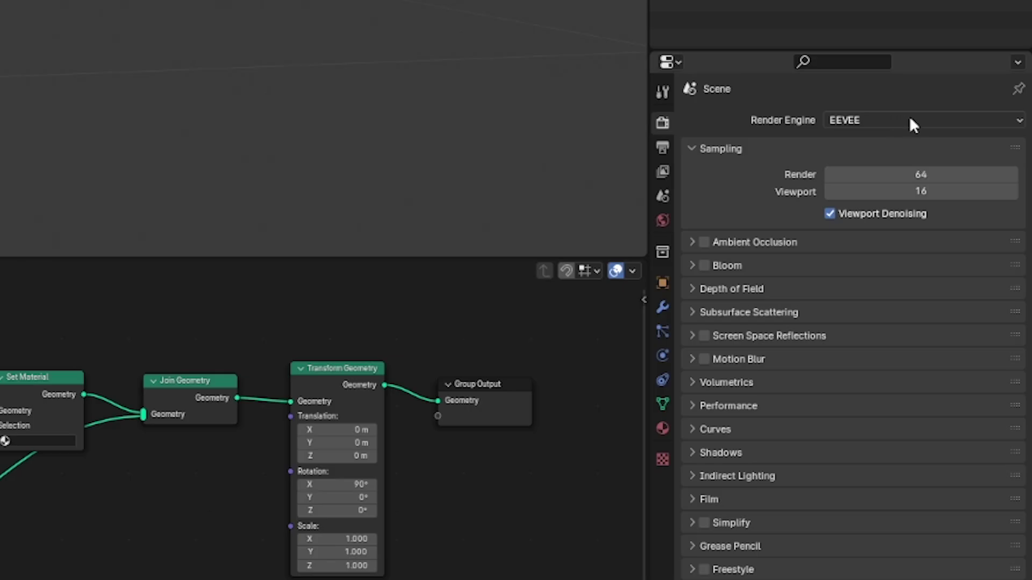
Set the render engine to Cycles and change the rendering device.
left_click(909, 119)
left_click(864, 179)
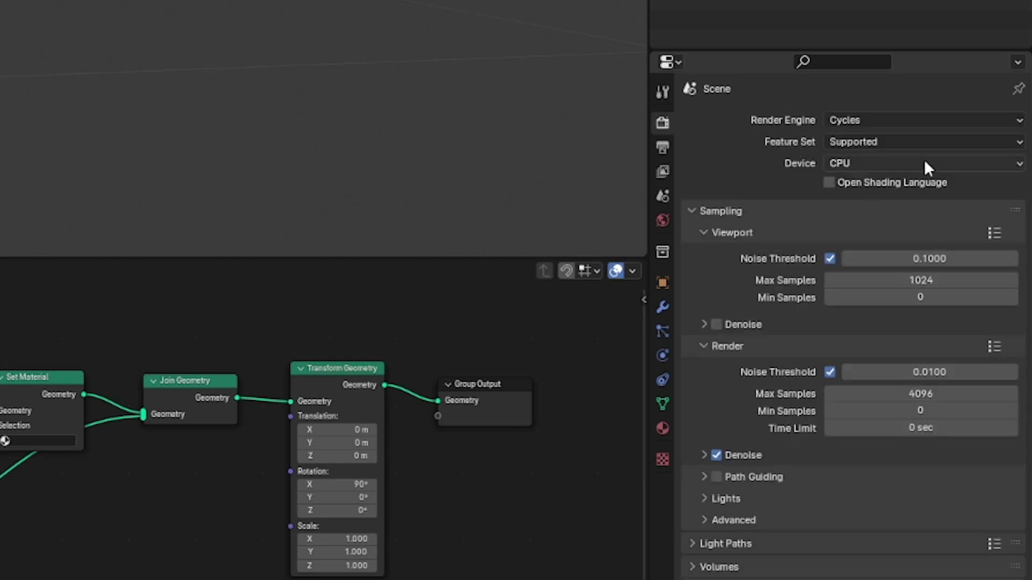
left_click(924, 162)
left_click(886, 202)
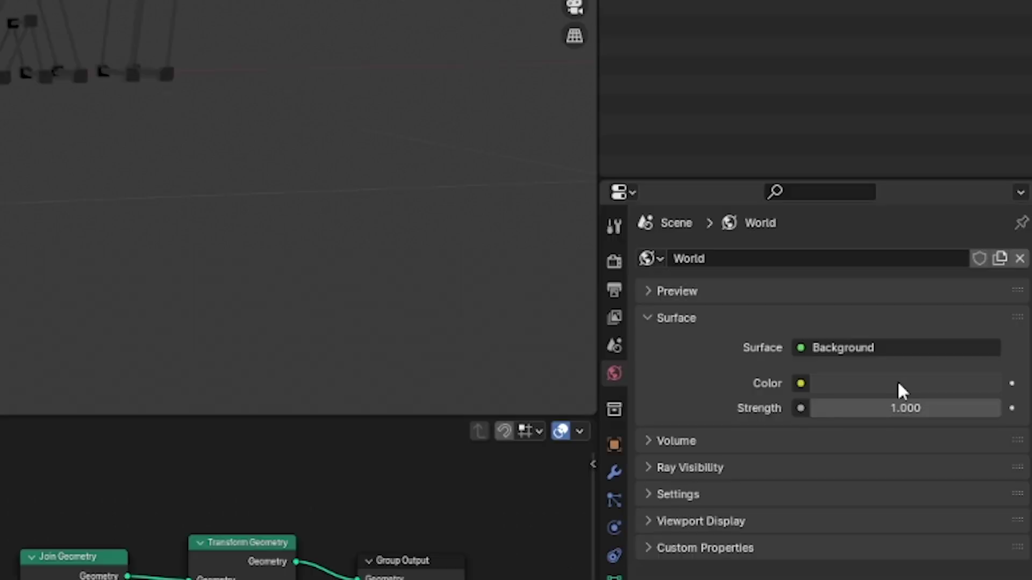
Set the World background color to black.
left_click(899, 384)
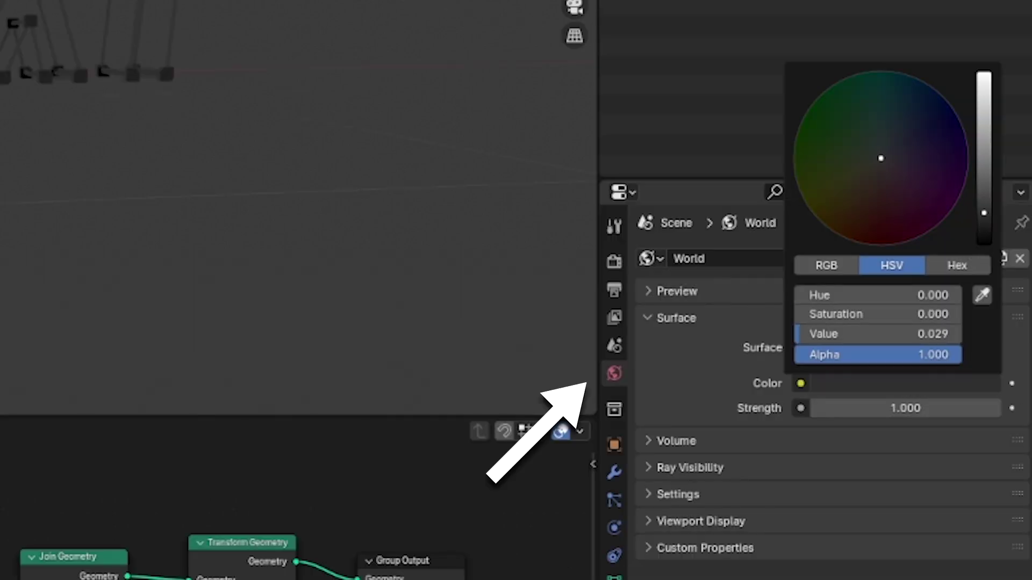
left_click(984, 242)
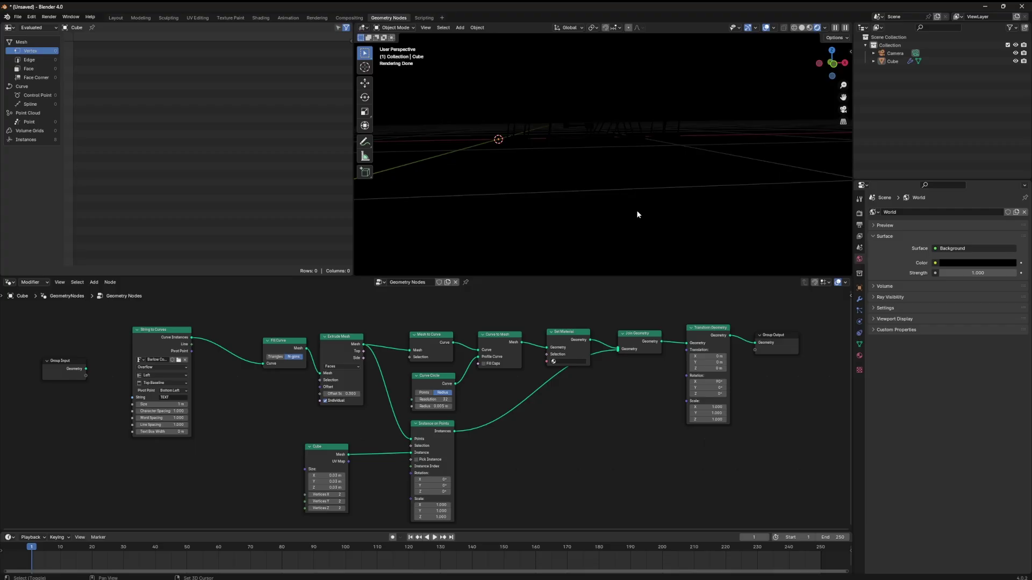
middle_click_drag(65, 255, 44, 386, "shift")
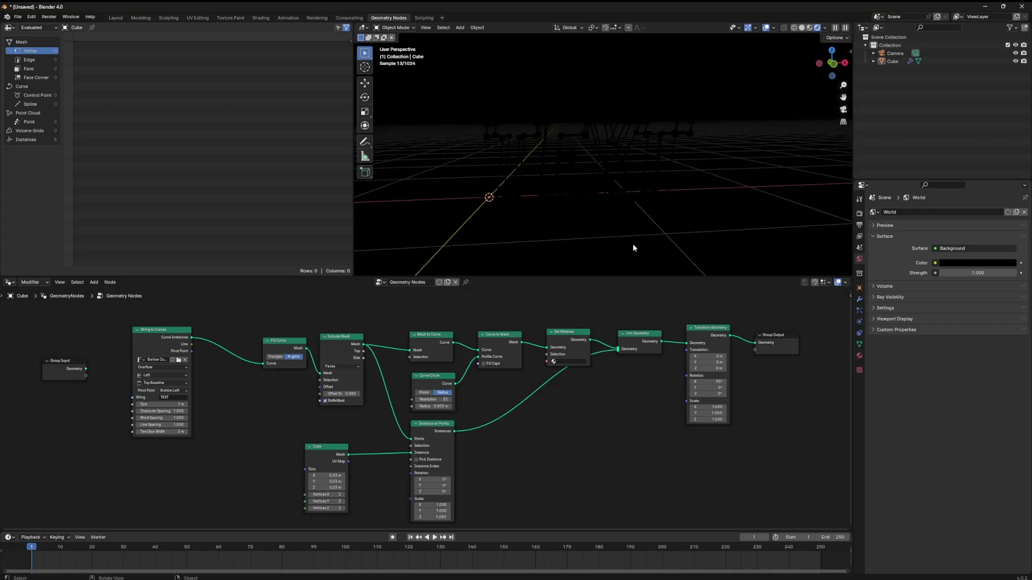
middle_click_drag(633, 245, 640, 235)
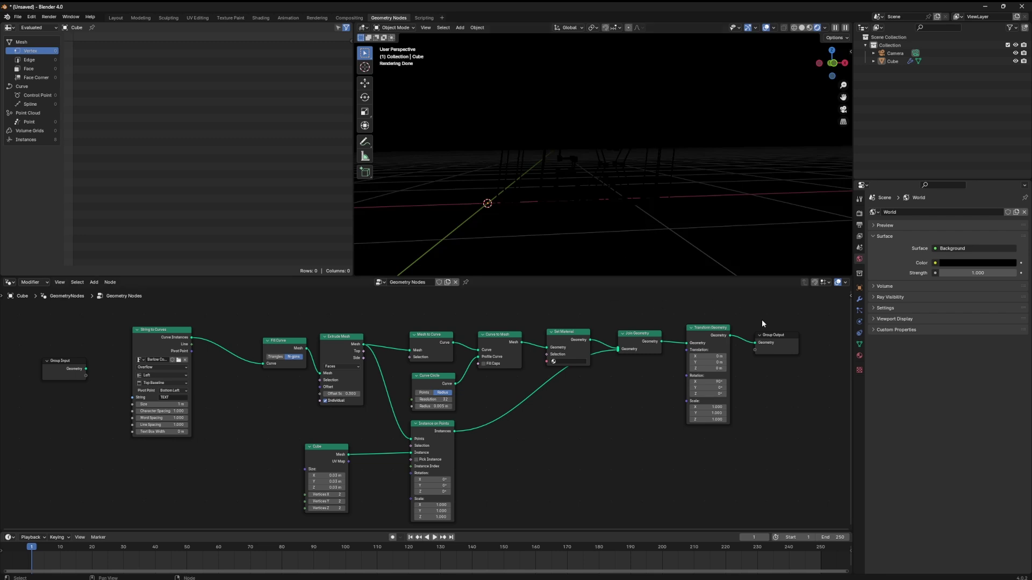
Assign the Emission material in the Set Material node.
left_click(570, 331)
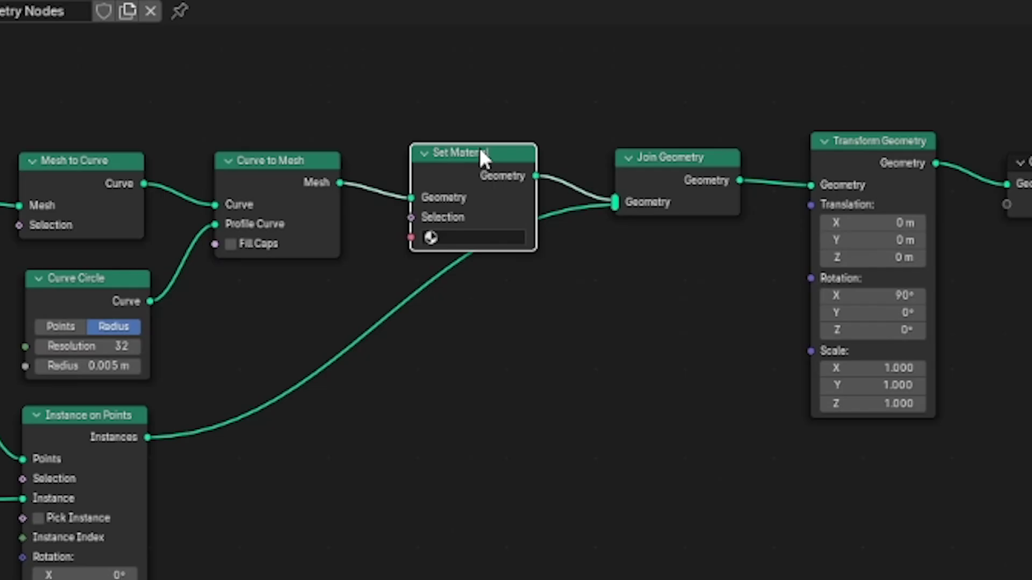
left_click(503, 237)
left_click(473, 267)
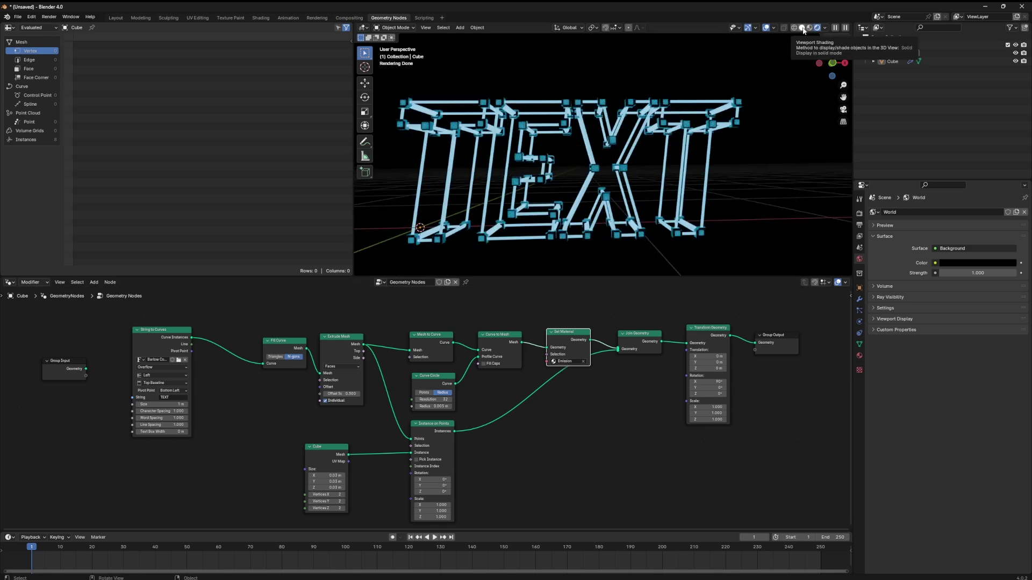
Return the viewport to solid shading and add a plane mesh in the Layout workspace.
left_click(802, 28)
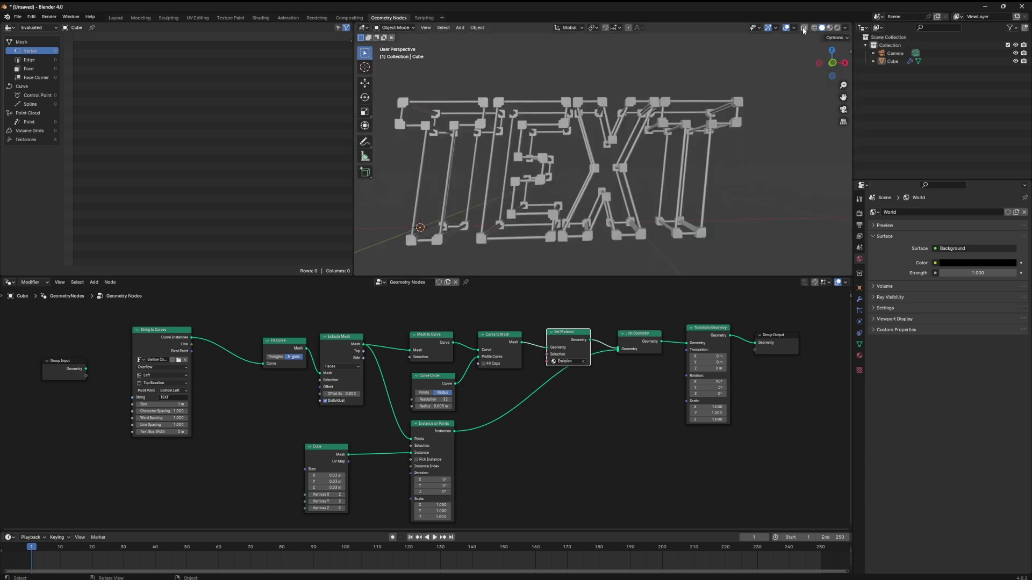
left_click(115, 17)
key("shift+a")
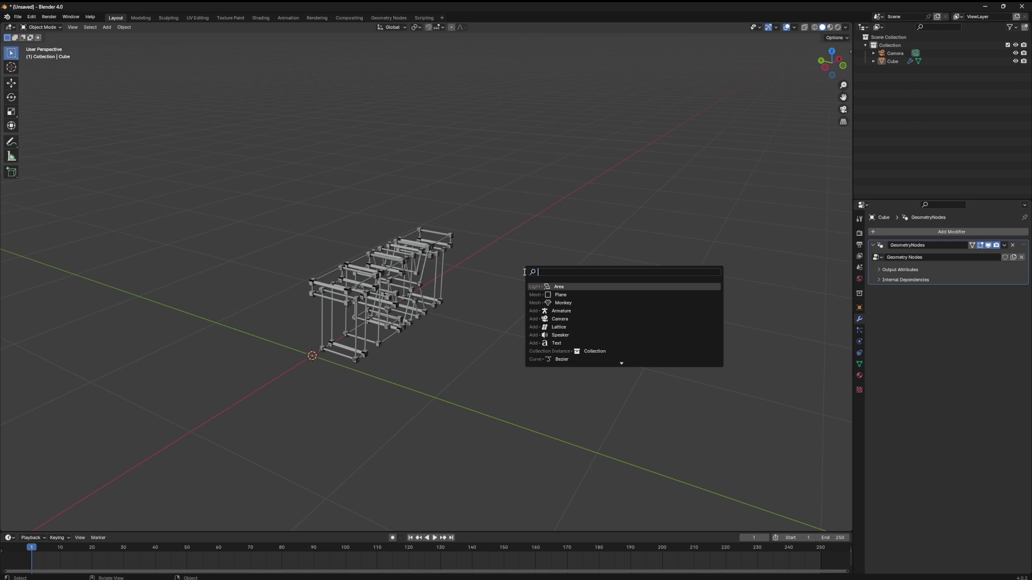
type("plane")
key("Return")
Scale up the plane to about twice its size.
middle_click_drag(521, 333, 506, 324)
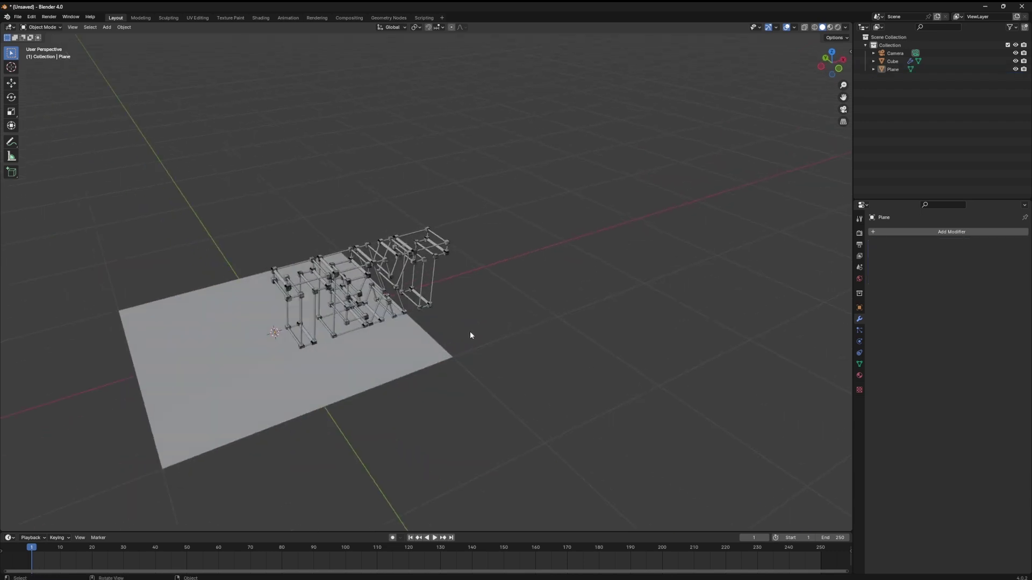
left_click(380, 366)
key("s")
left_click(465, 367)
Move the plane and rotate it 90° about the X axis to form an upright backdrop behind the text.
key("shift+space")
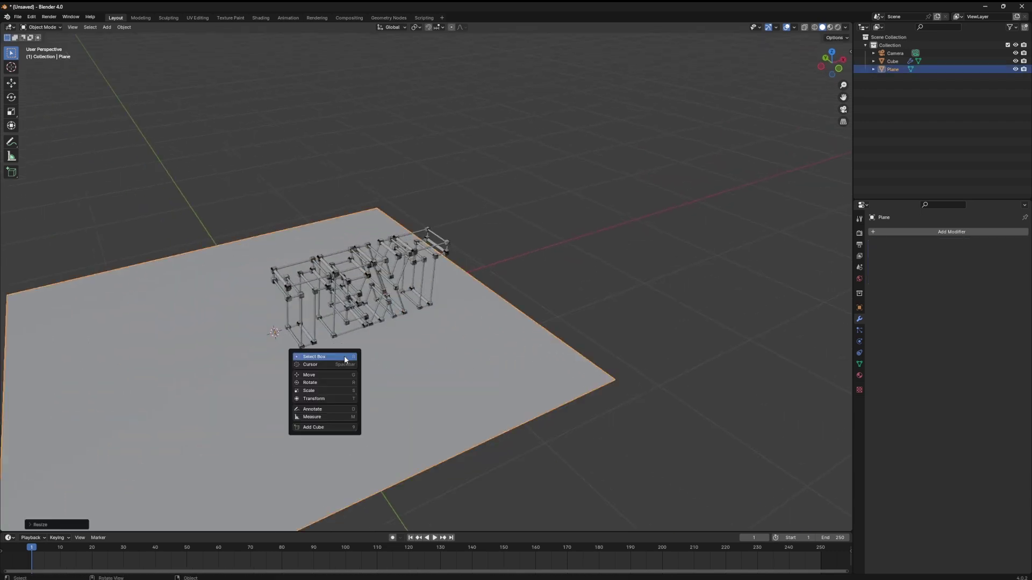
key("g")
left_click_drag(297, 324, 403, 293)
mouse_move(403, 293)
middle_mouse_down()
mouse_move(501, 337)
mouse_move(465, 324)
mouse_move(636, 309)
middle_mouse_up()
type("rx90")
key("Return")
scroll(465, 328, "down", 3)
Add a Noise Texture node to the plane's material in the Shading workspace and connect it to the Base Color.
key("shift+a")
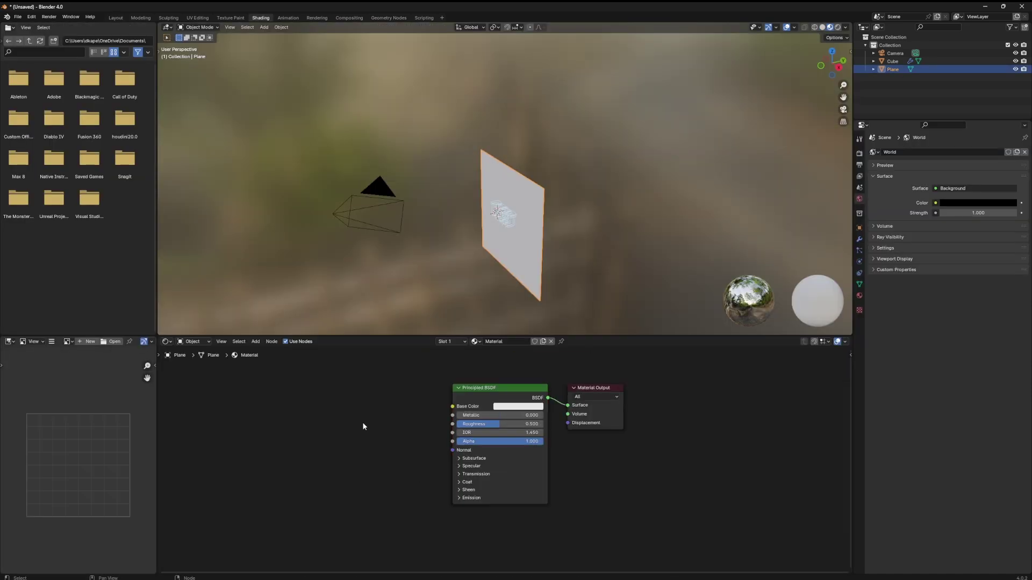
type("noise")
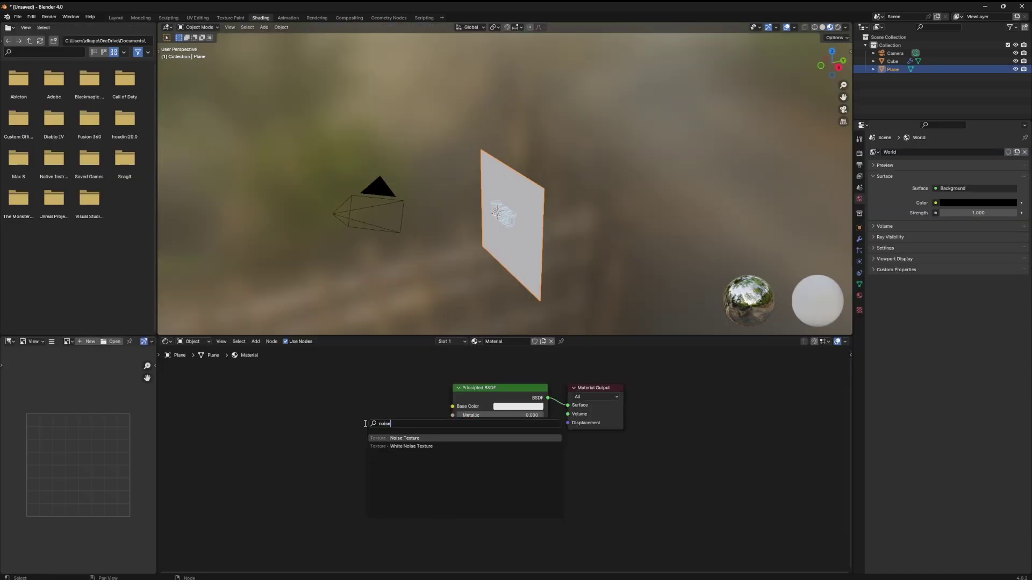
key("Return")
left_click(328, 425)
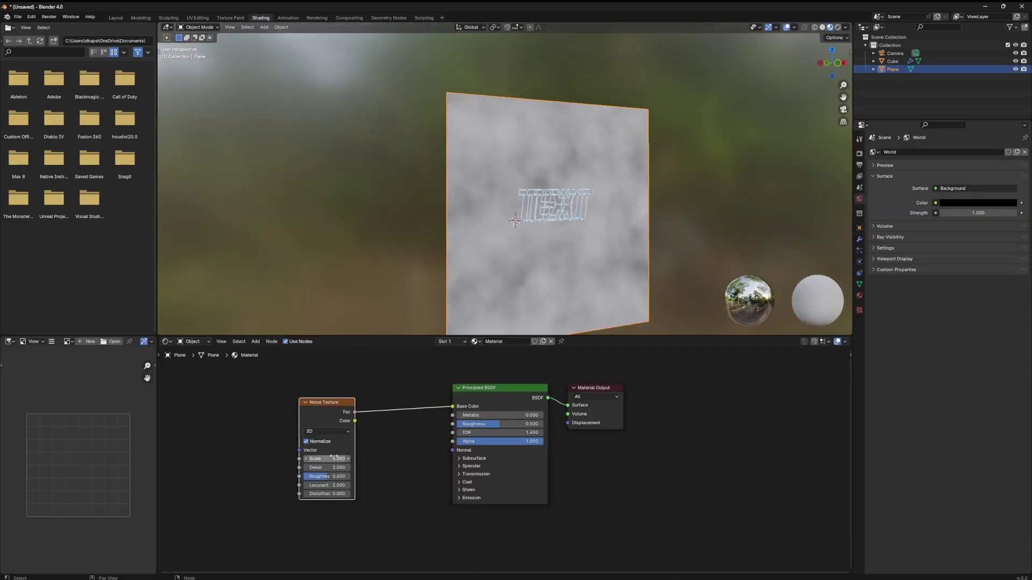
left_click_drag(325, 399, 274, 399)
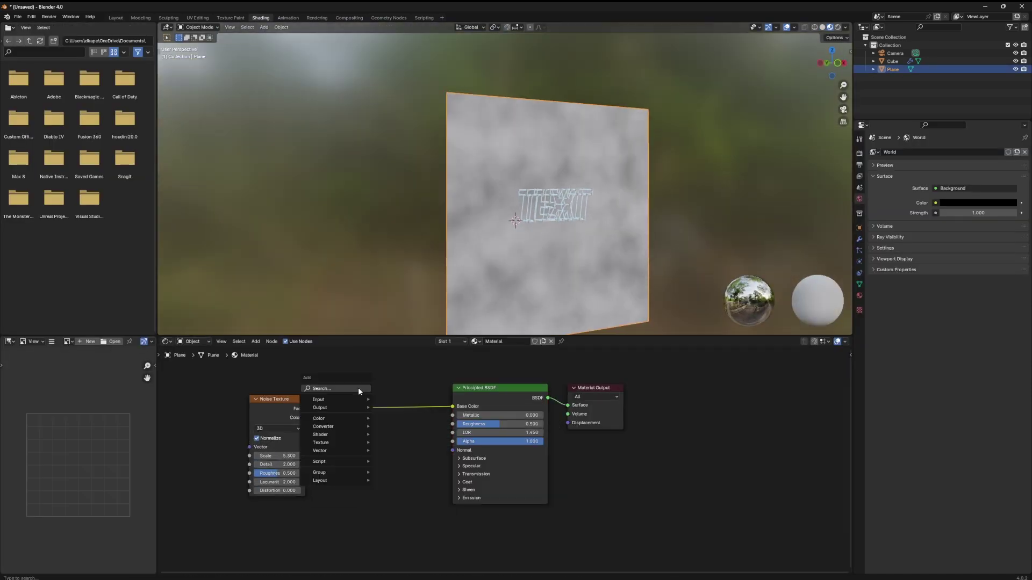
Insert a Color Ramp between the Noise Texture and Base Color, and move its black stop to about 0.382.
key("shift+a")
type("color ramp")
key("Return")
left_click(385, 446)
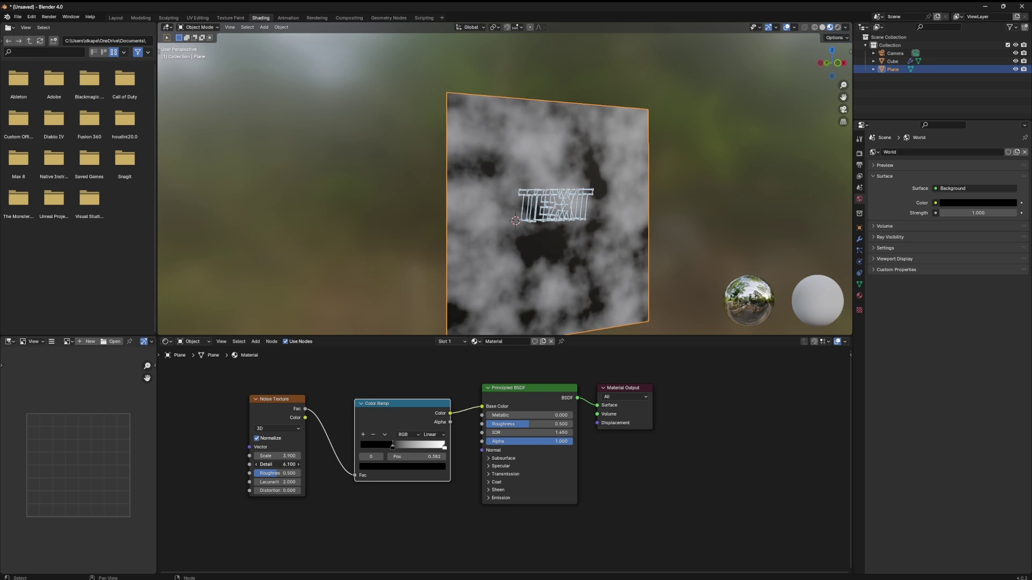
Detach the Color Ramp from Base Color, add a Bump node and connect its Normal output to the Principled BSDF's Normal input.
left_click_drag(482, 406, 413, 542)
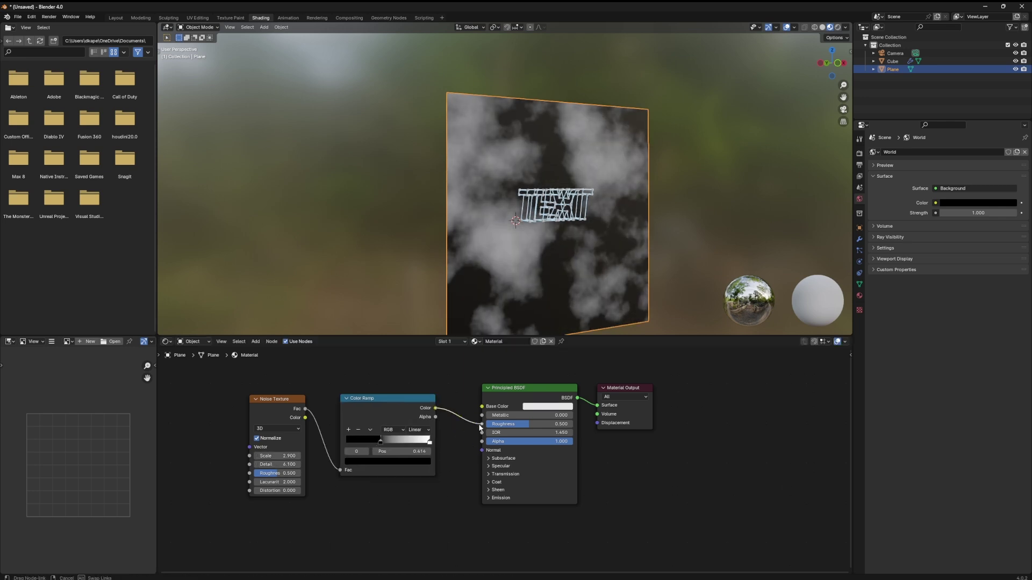
key("shift+a")
type("bump")
key("Return")
left_click(412, 491)
left_click_drag(468, 504, 482, 451)
Set the plane material's Base Color to black and feed the Color Ramp into Roughness and the Bump node's Height.
left_click(548, 406)
left_click_drag(604, 299, 604, 347)
left_click_drag(547, 366, 650, 428)
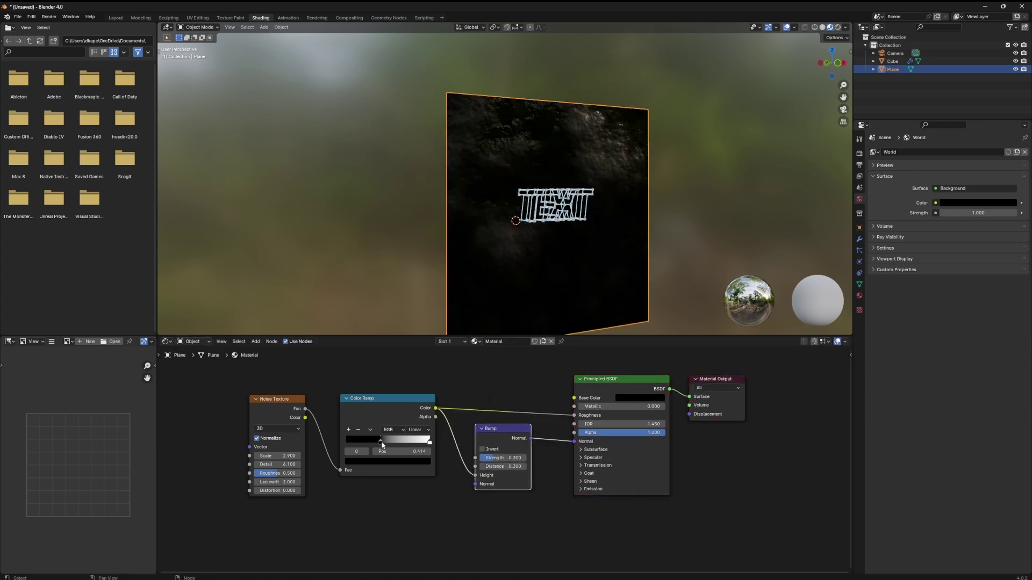
Move the Color Ramp's white stop to about 0.65 and raise the Noise Texture's Detail to about 9.1.
left_click_drag(381, 442, 399, 444)
left_click_drag(277, 465, 293, 464)
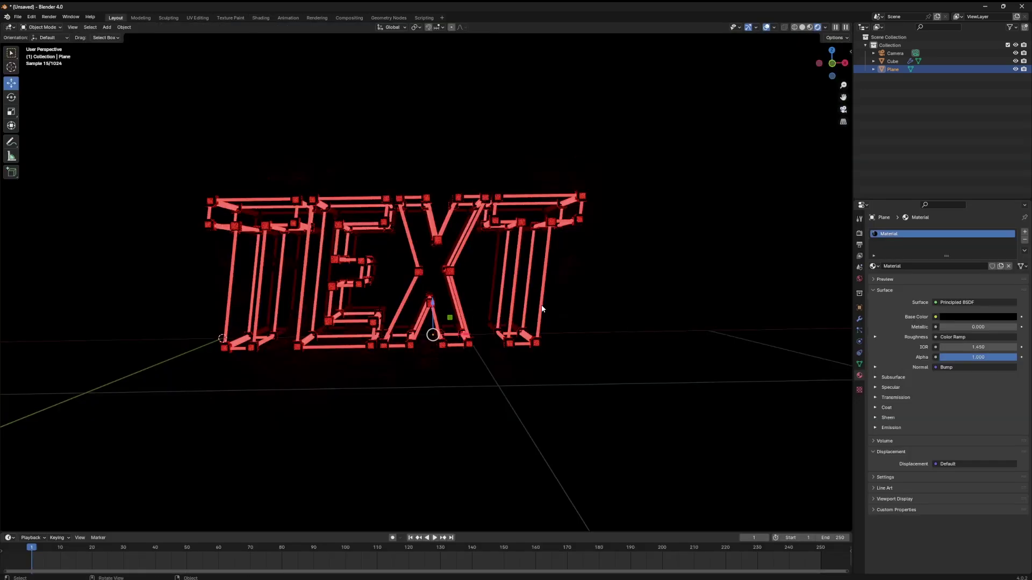
Set the emission strength of the text's Emission material to 5.
left_click(542, 309)
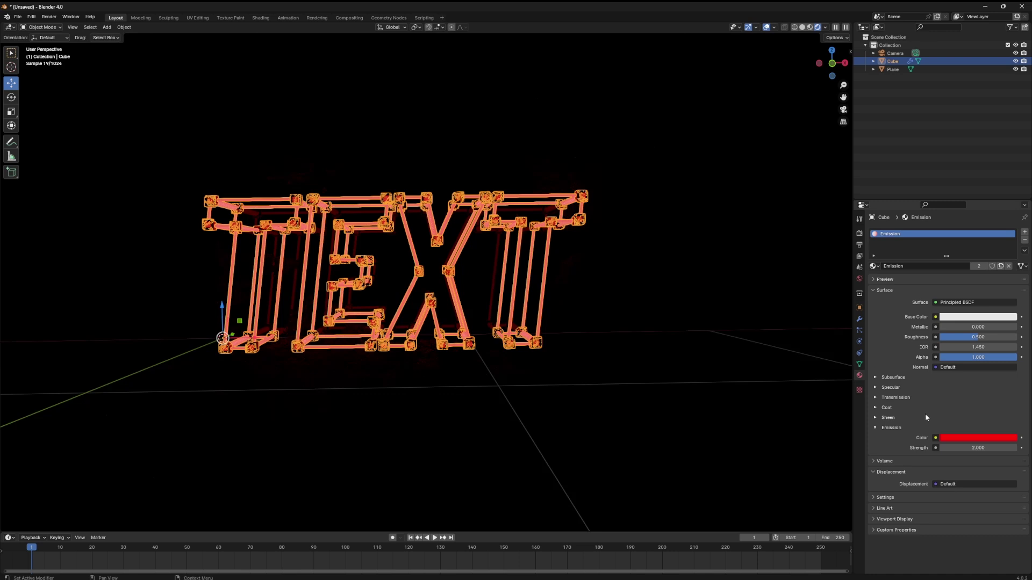
left_click(979, 448)
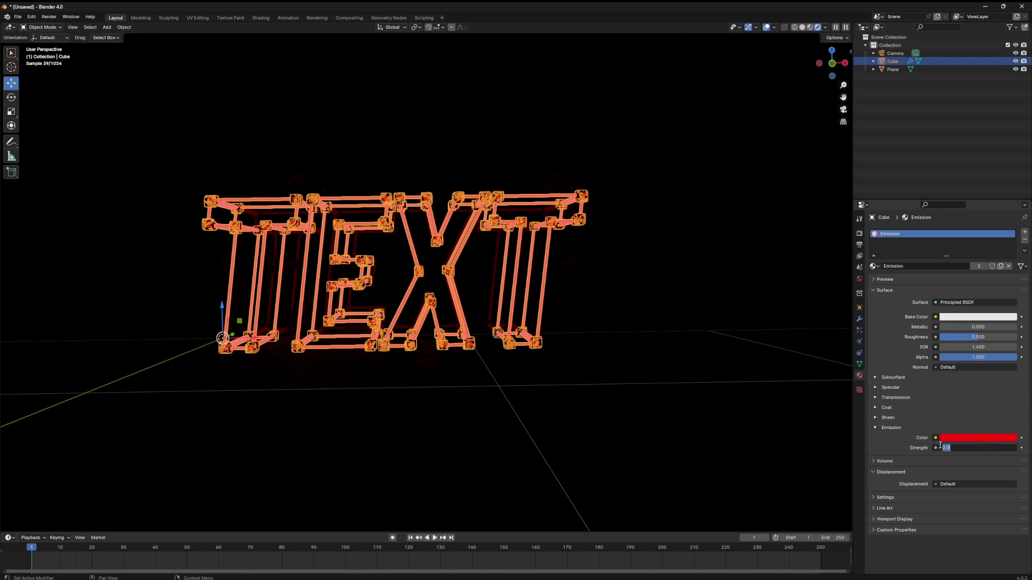
type("5")
key("Return")
Select the backdrop plane and return to the Layout workspace.
left_click(775, 325)
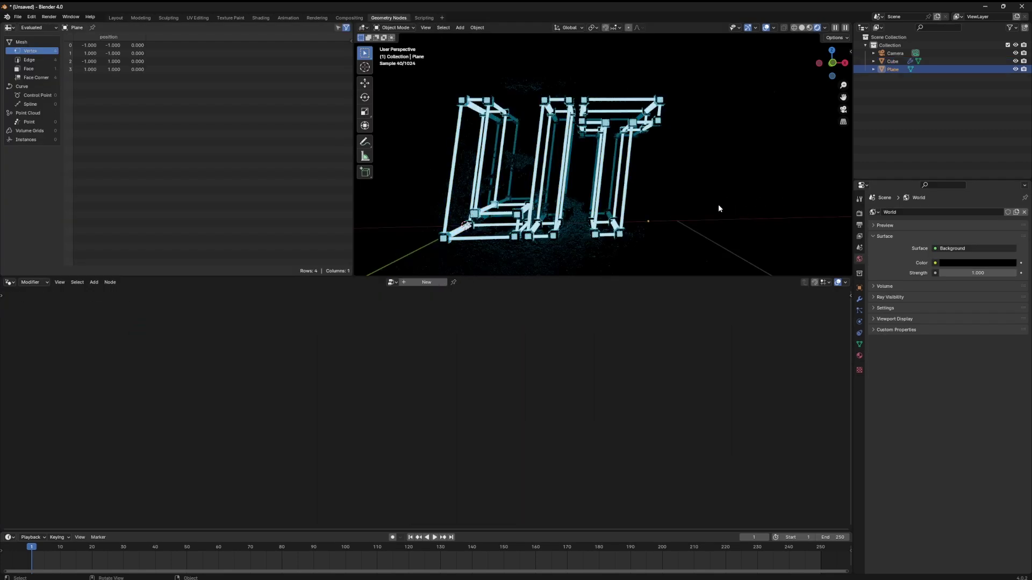
middle_click_drag(719, 208, 741, 199)
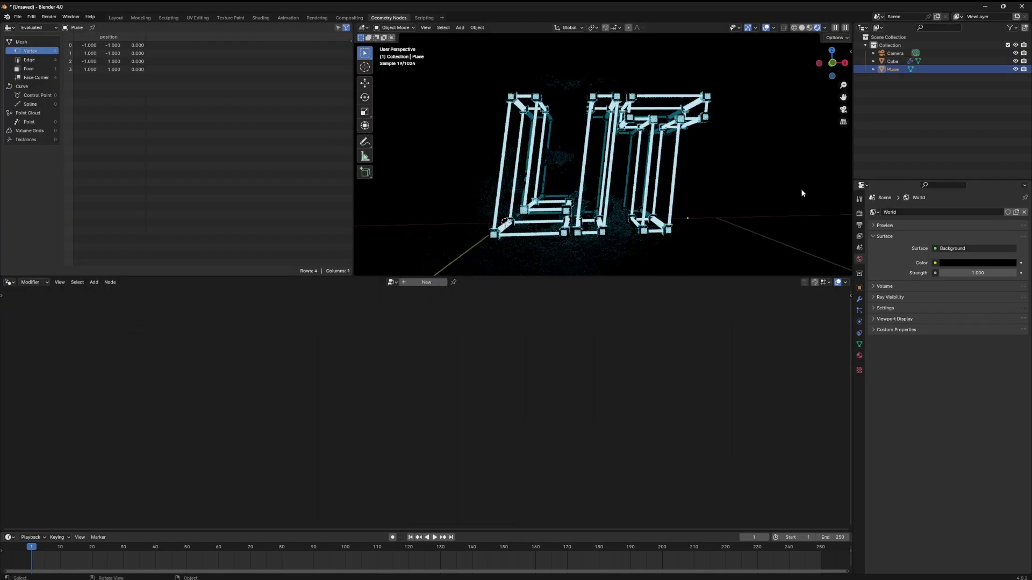
left_click(116, 17)
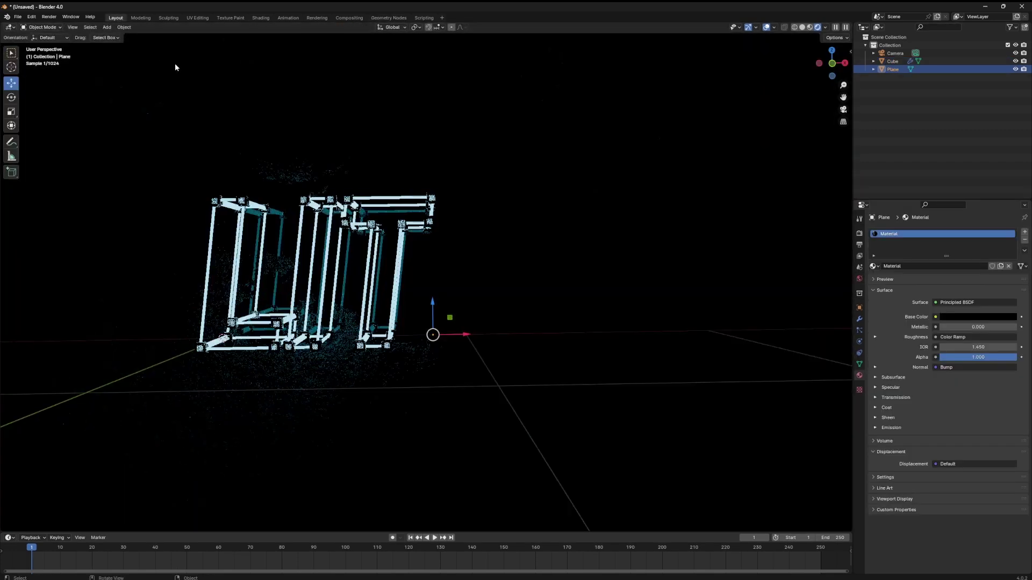